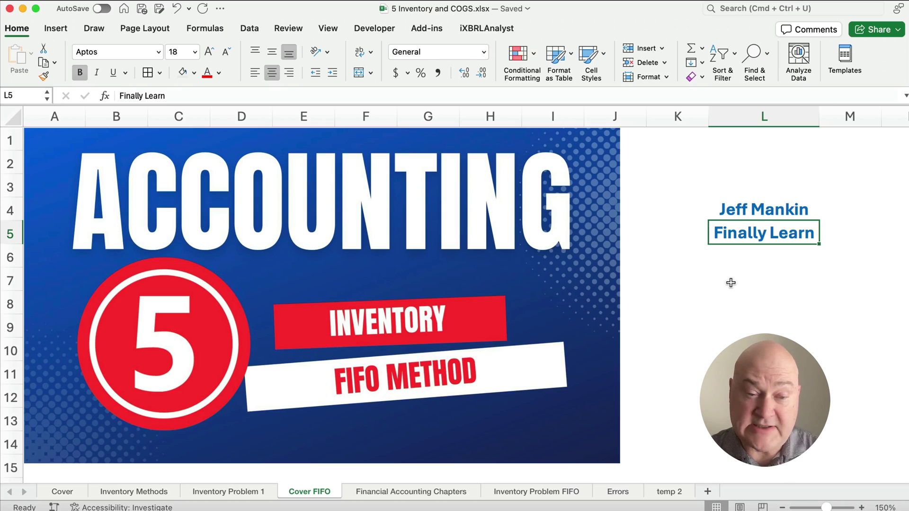
Go to the Inventory Problem FIFO sheet and review the beginning inventory, purchases and units sold
key("alt+Right")
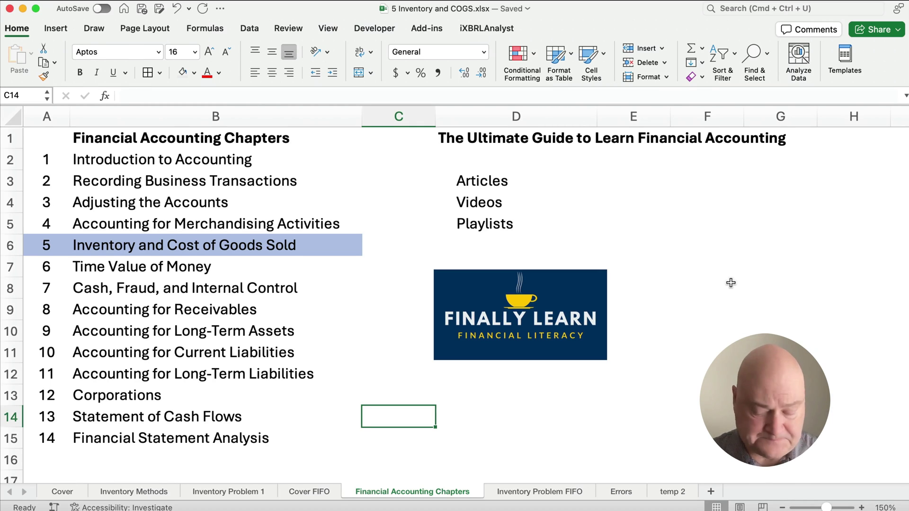
key("alt+Right")
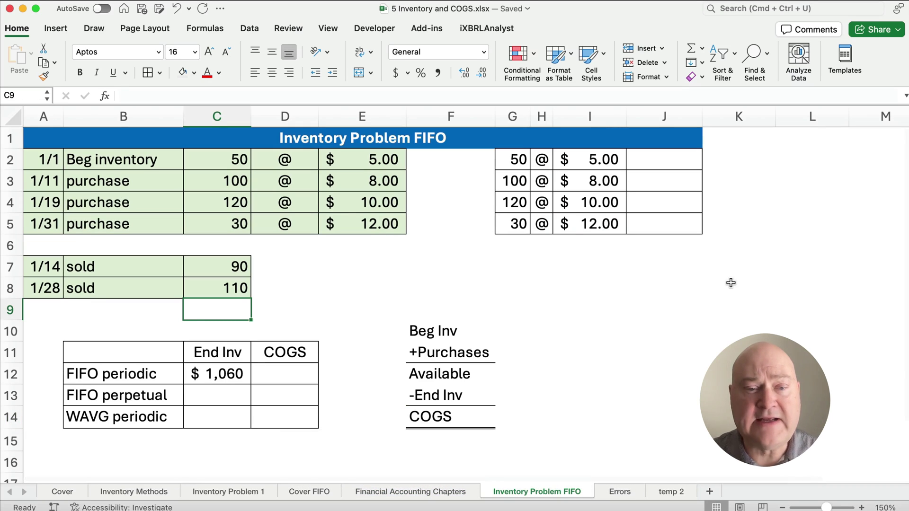
left_click_drag(46, 158, 358, 291)
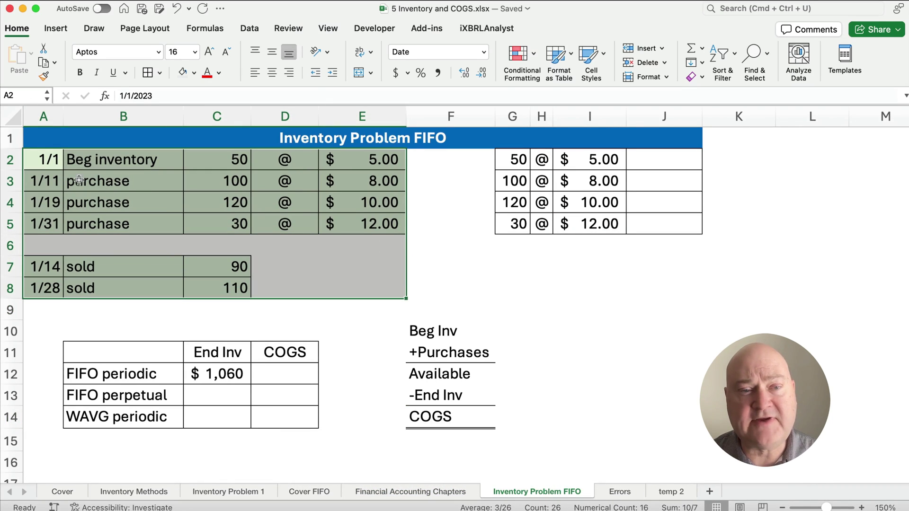
left_click_drag(57, 167, 348, 169)
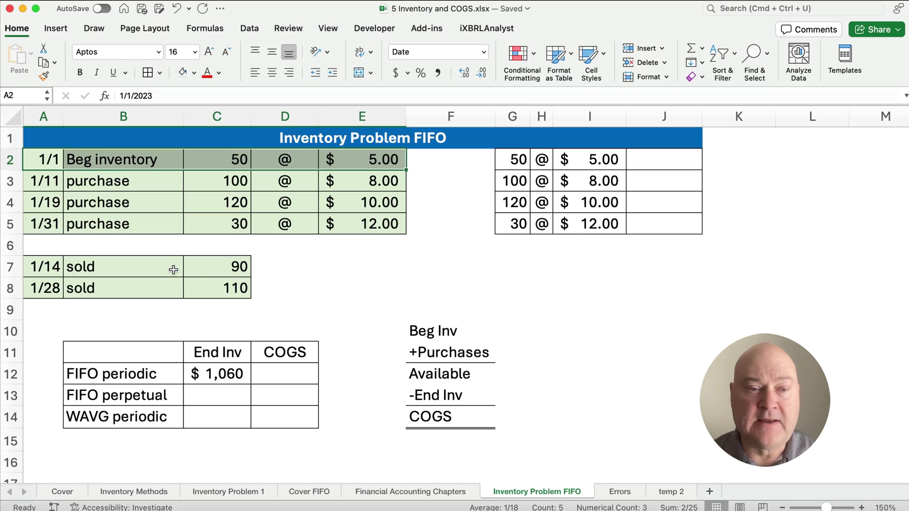
left_click_drag(208, 265, 239, 287)
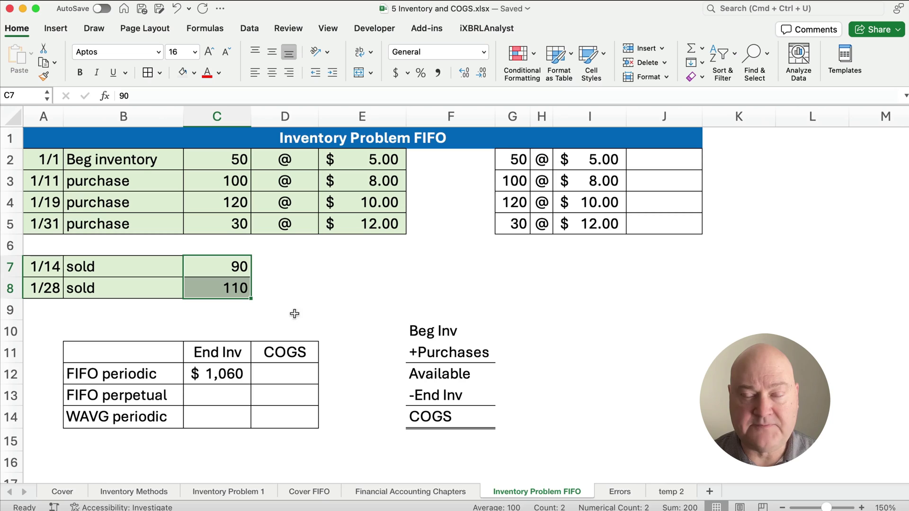
left_click_drag(506, 160, 586, 167)
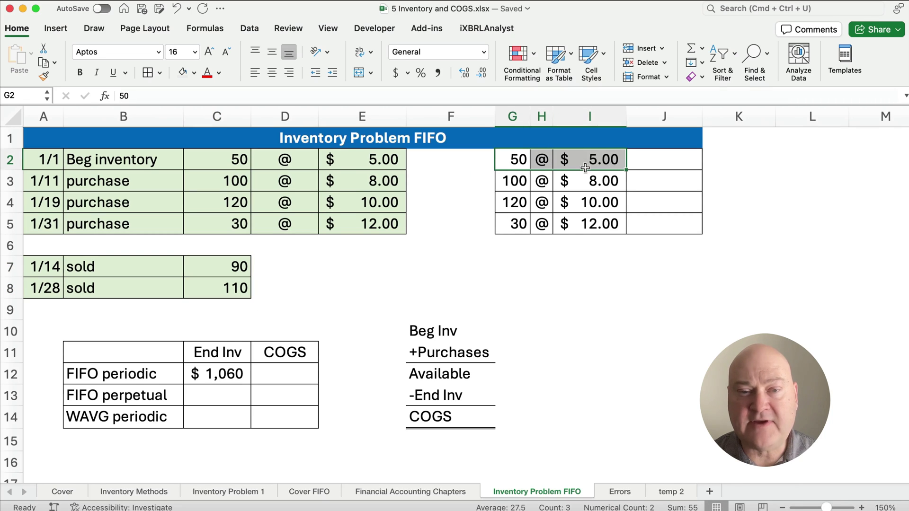
Calculate the beginning inventory's total cost in J2 with =G2*I2 and fill the formula down through J5
left_click(649, 165)
type("=")
key("Left")
key("Left")
key("Left")
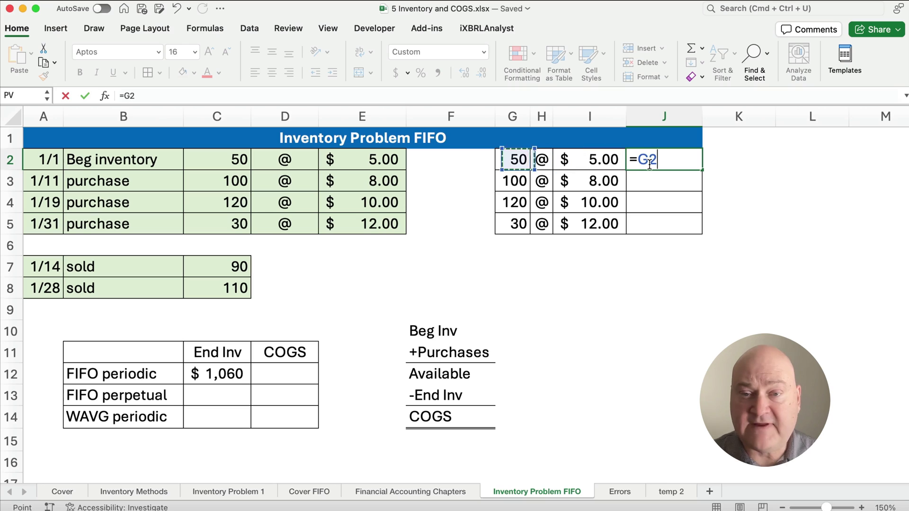
type("*")
key("Left")
key("Return")
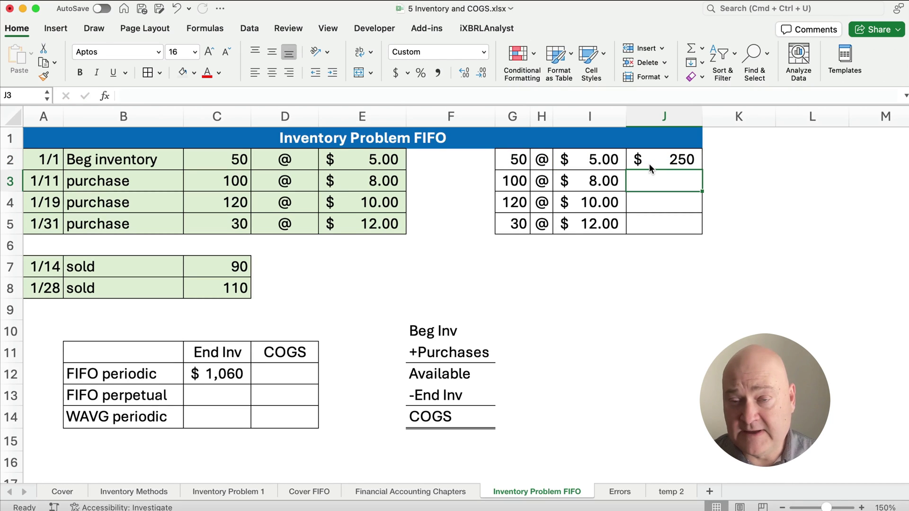
left_click(650, 165)
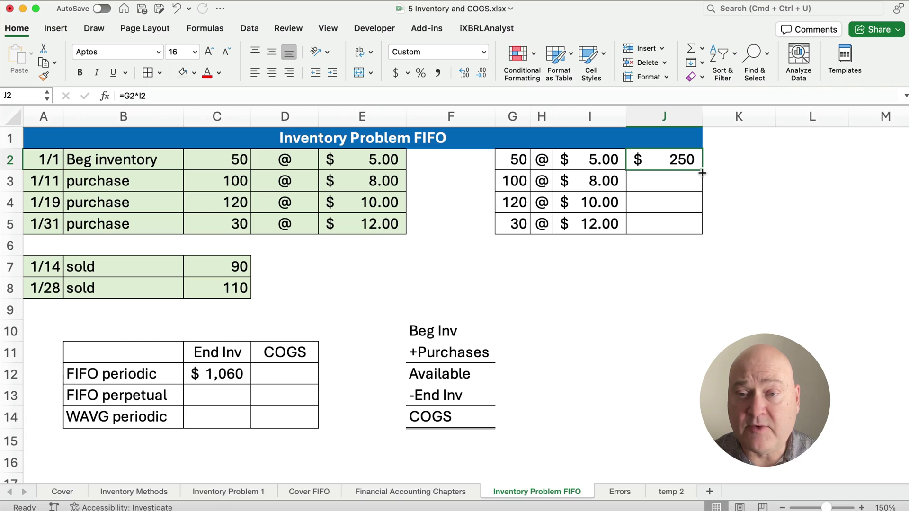
left_click_drag(702, 173, 699, 232)
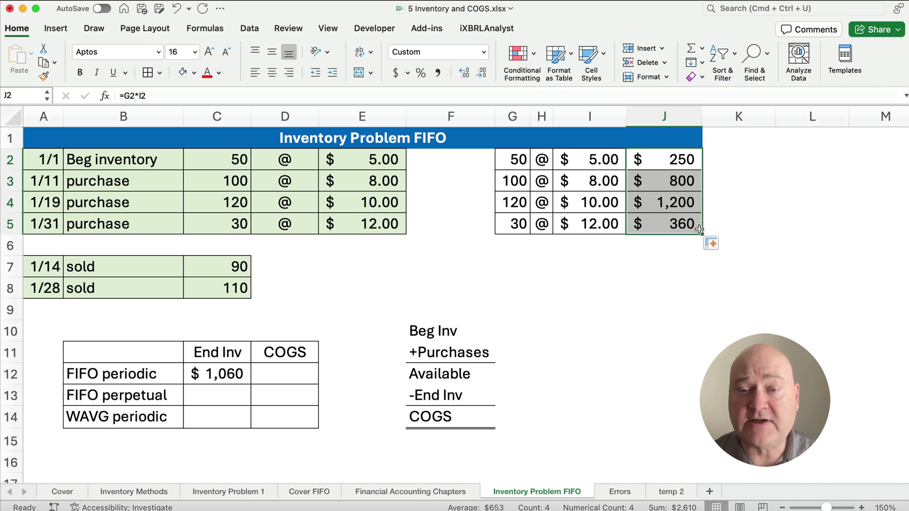
Total the inventory costs in J6 with a SUM of J2:J5
left_click(673, 250)
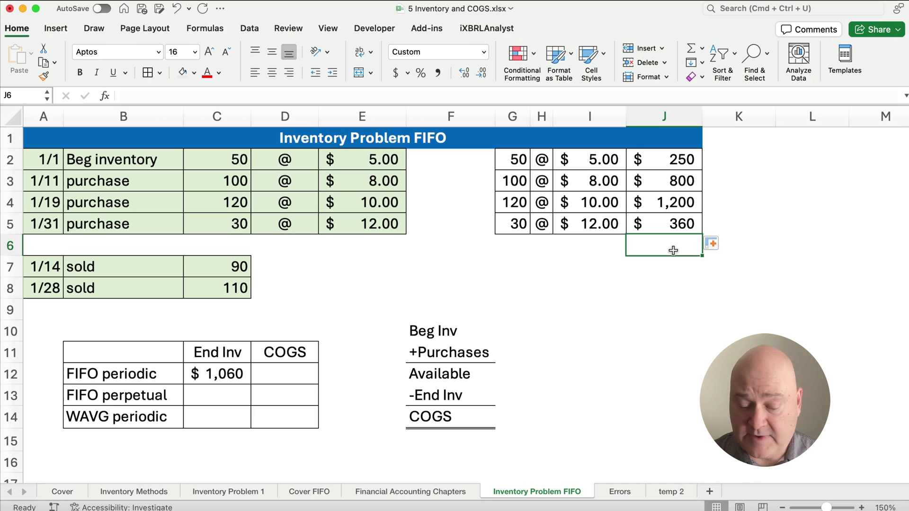
type("=sum")
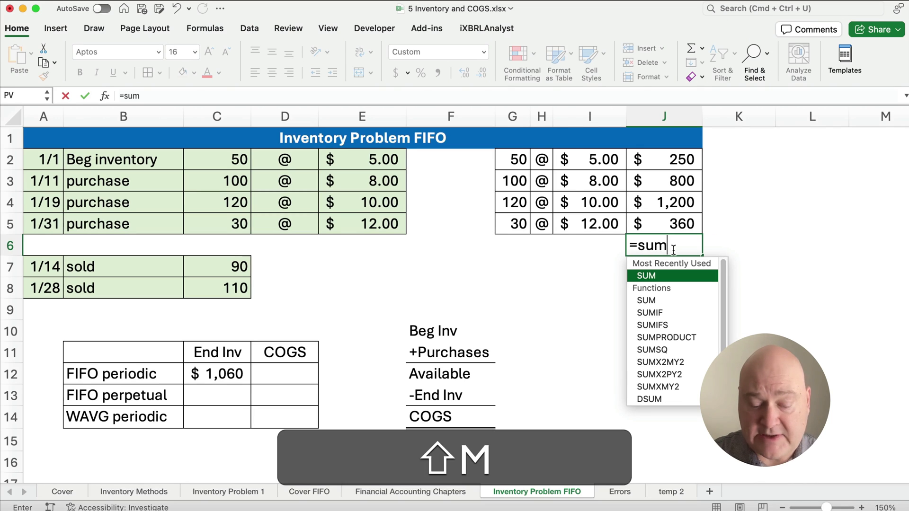
type("(")
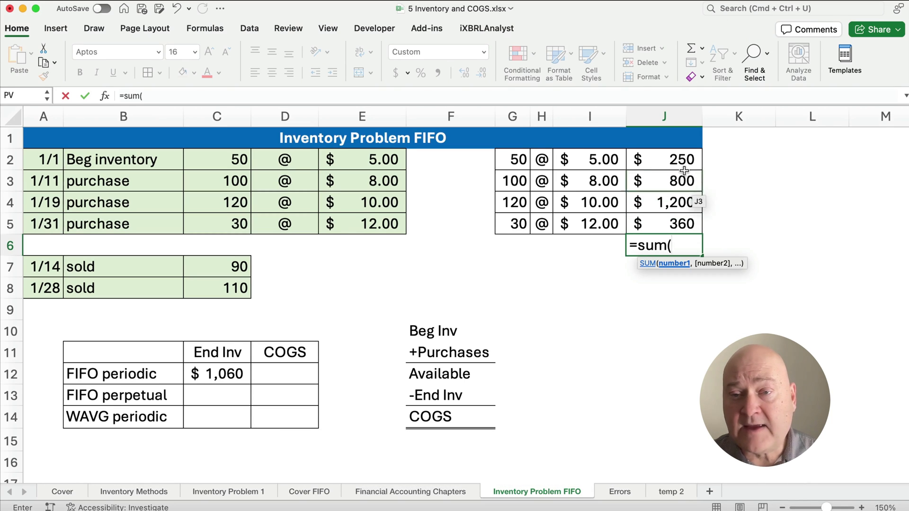
left_click_drag(672, 161, 677, 218)
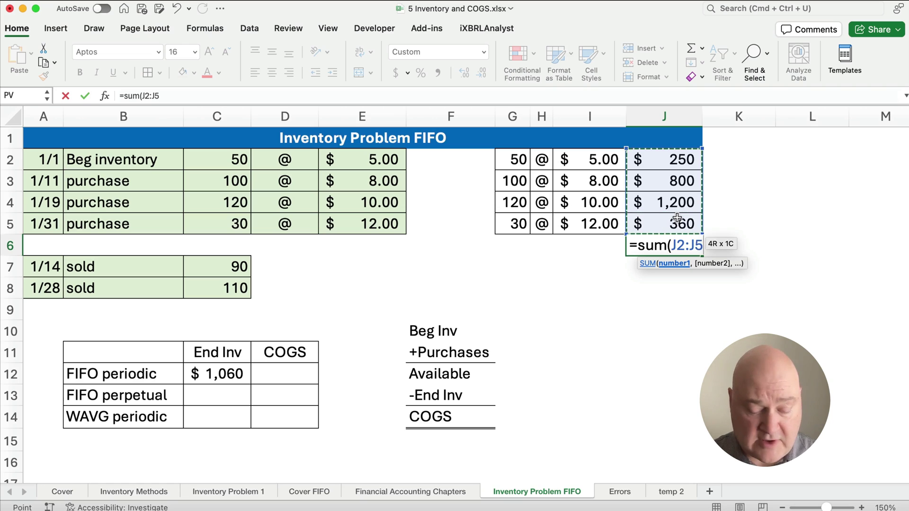
type(")")
key("Return")
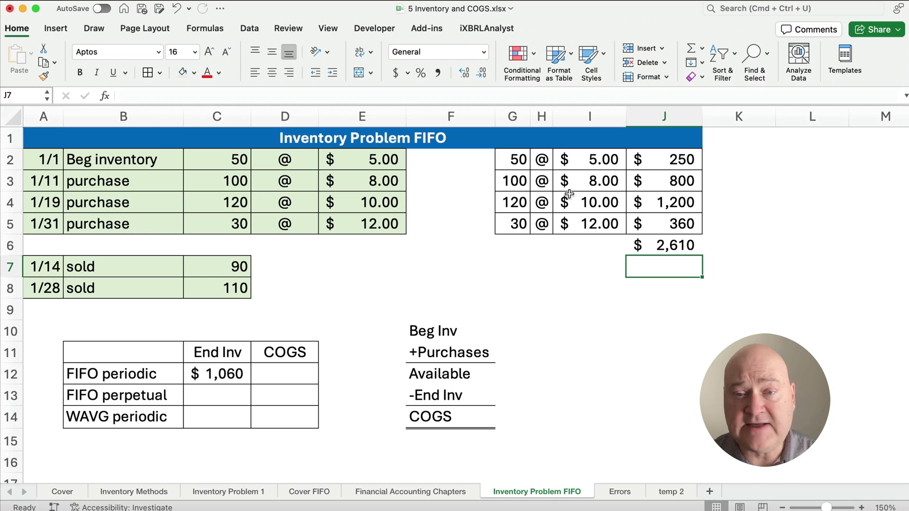
Total the units in G6 with a SUM of G2:G5 and check the formula's range
left_click_drag(517, 161, 512, 229)
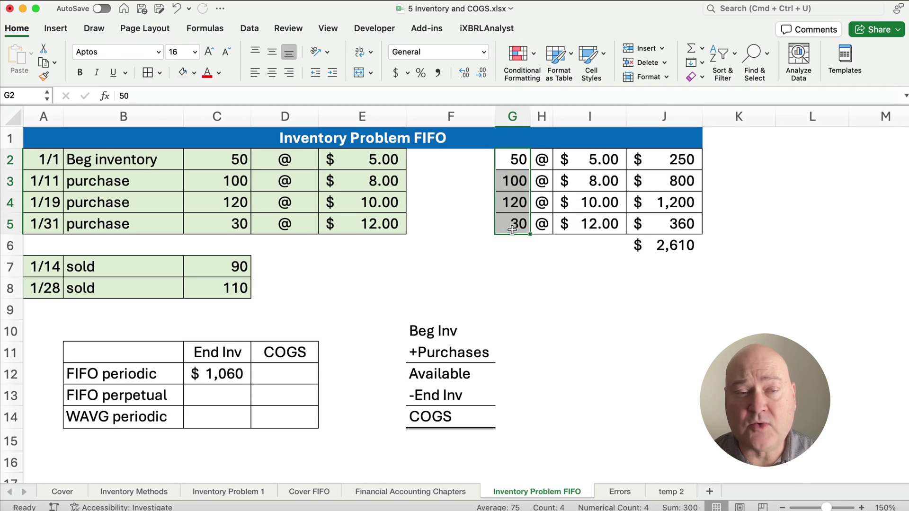
left_click(510, 246)
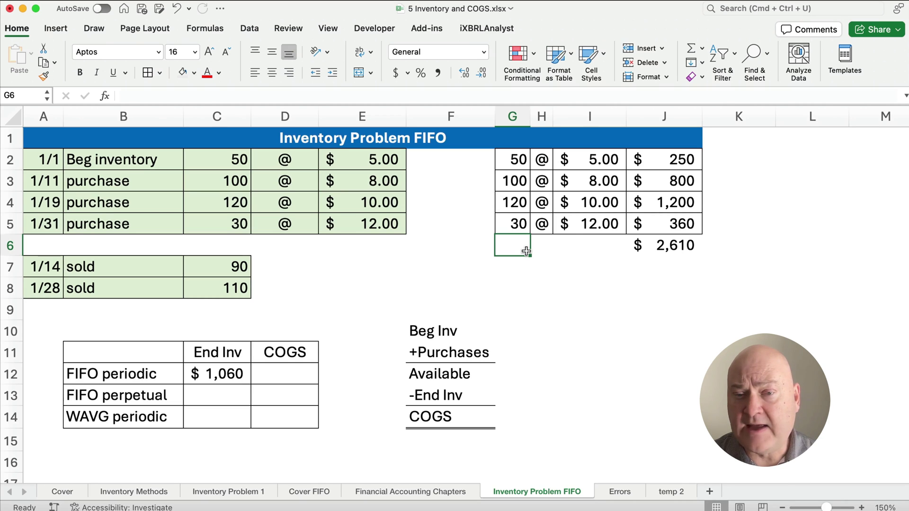
key("shift+super")
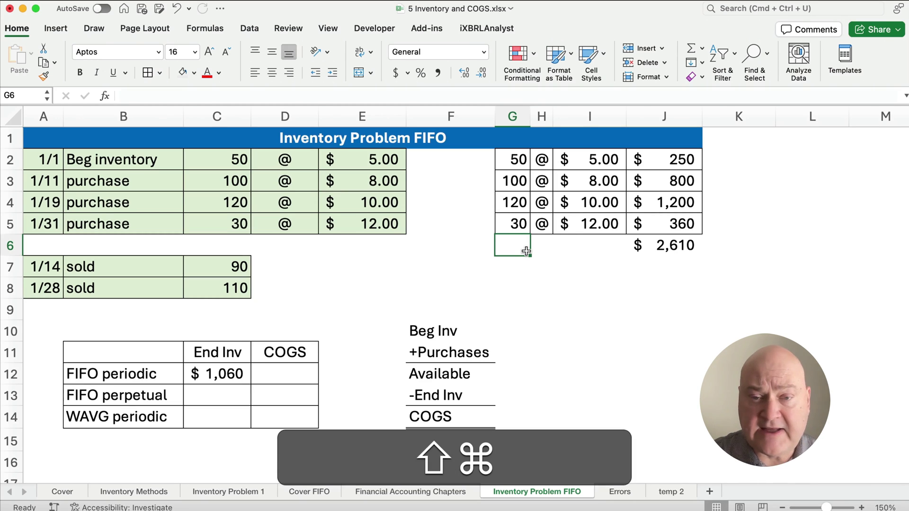
key("shift+super+t")
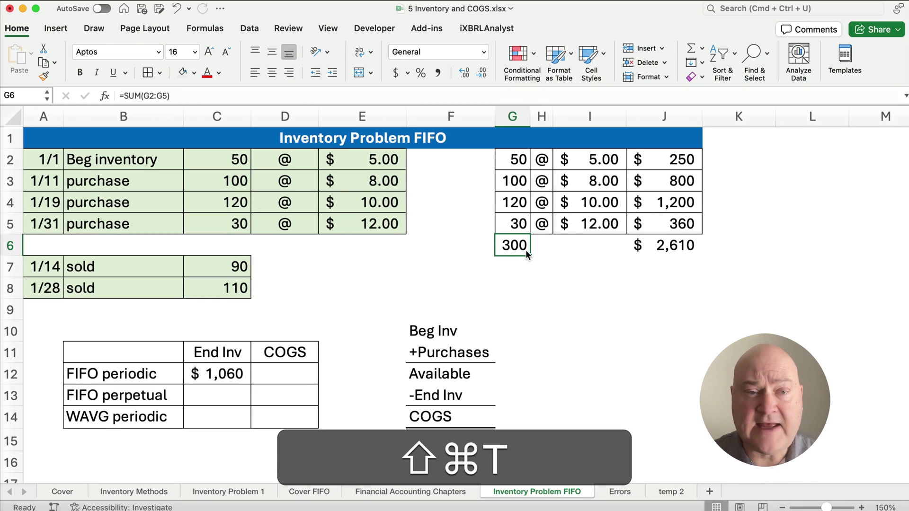
left_click(136, 94)
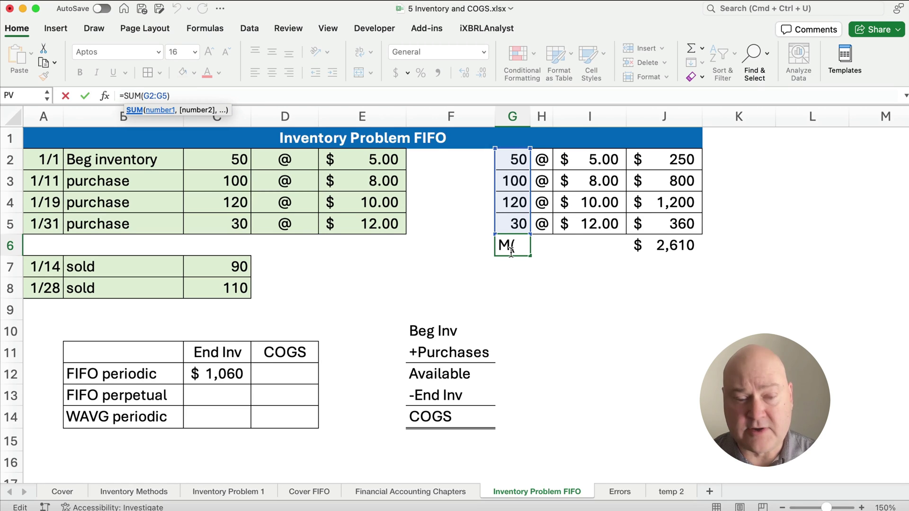
key("Return")
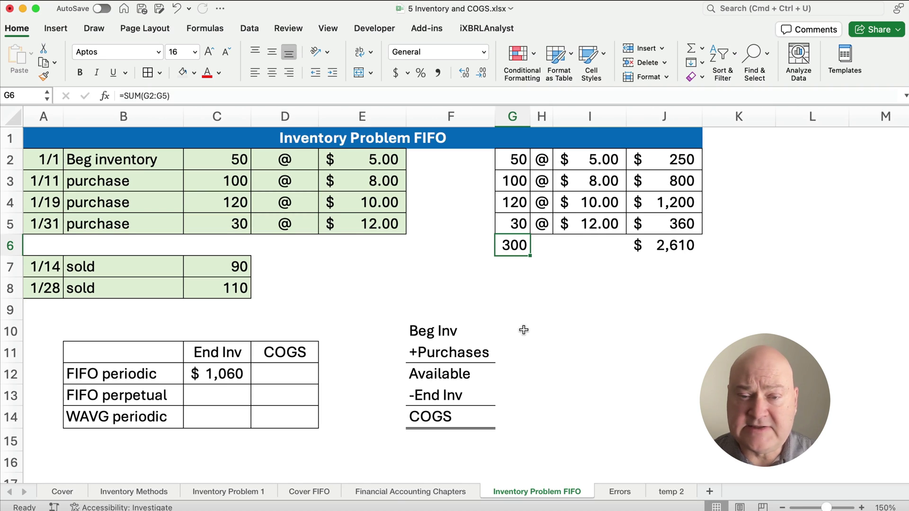
Move the cost of goods sold labels from F10:F14 to start at G9 and autofit the width of column G
left_click(543, 329)
left_click(514, 331)
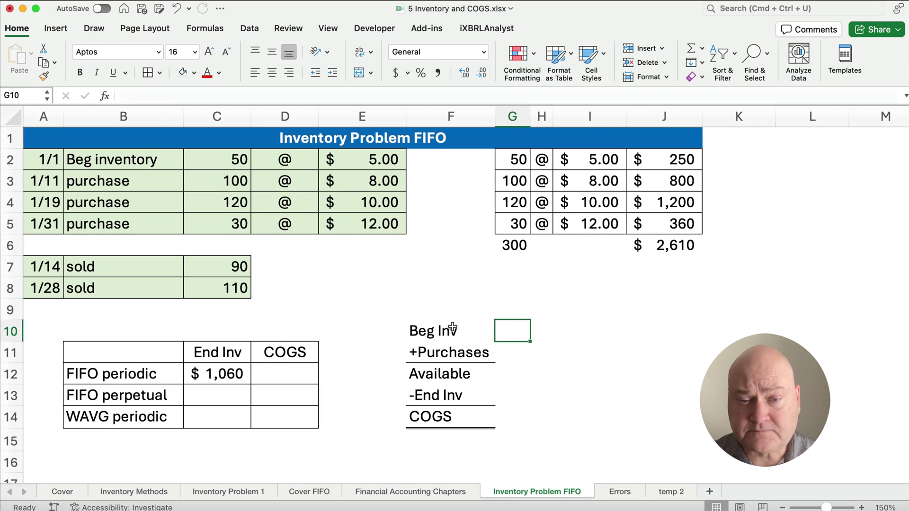
left_click_drag(445, 328, 444, 417)
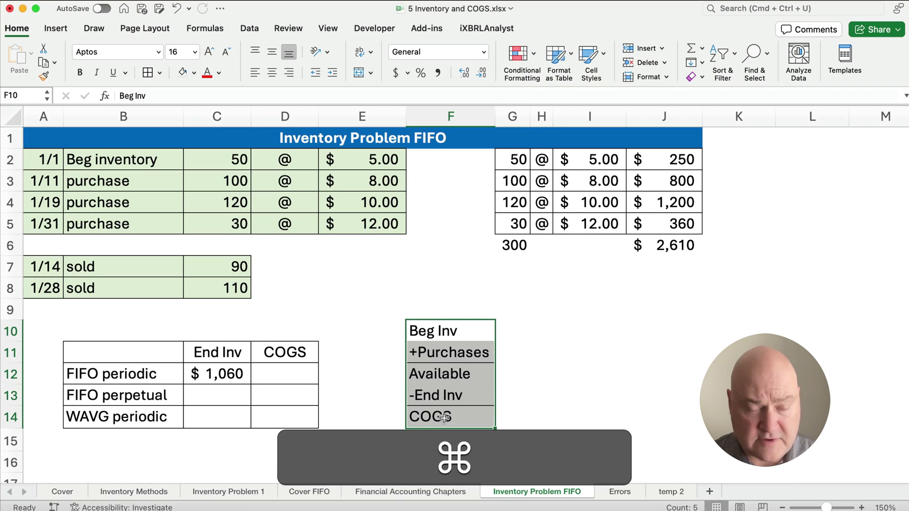
key("super+x")
left_click(515, 300)
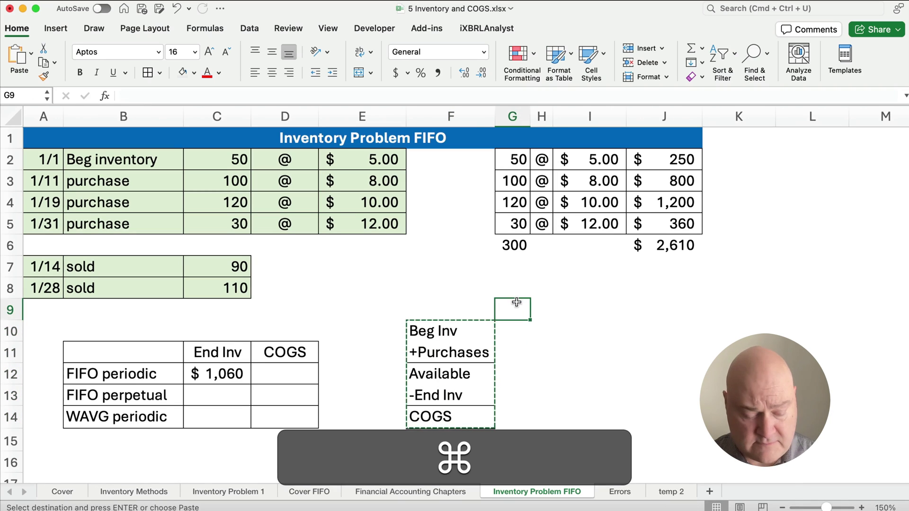
key("super+v")
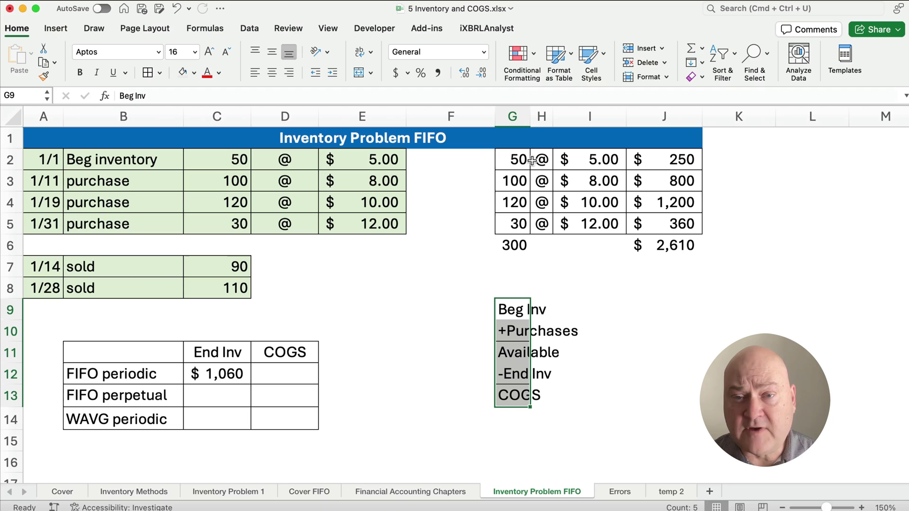
double_click(530, 116)
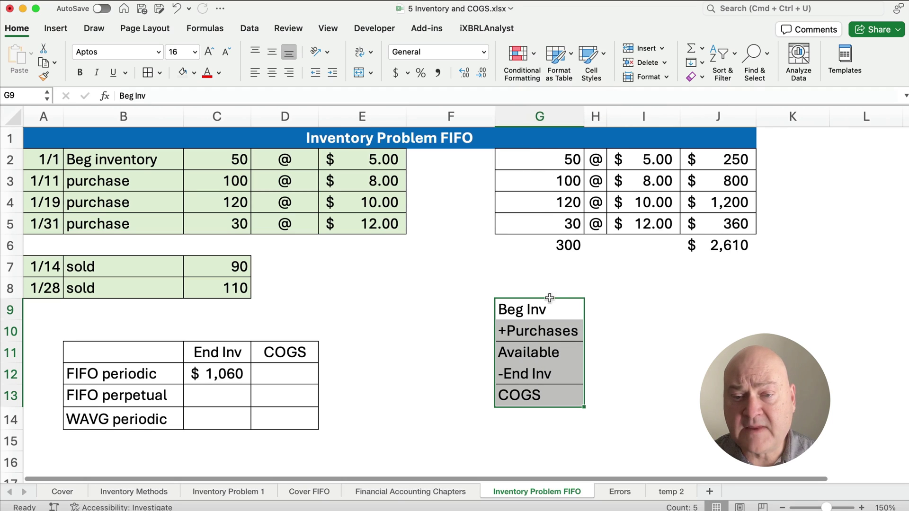
Link the Beg Inv amount in I9 to the beginning inventory cost in J2
left_click(610, 310)
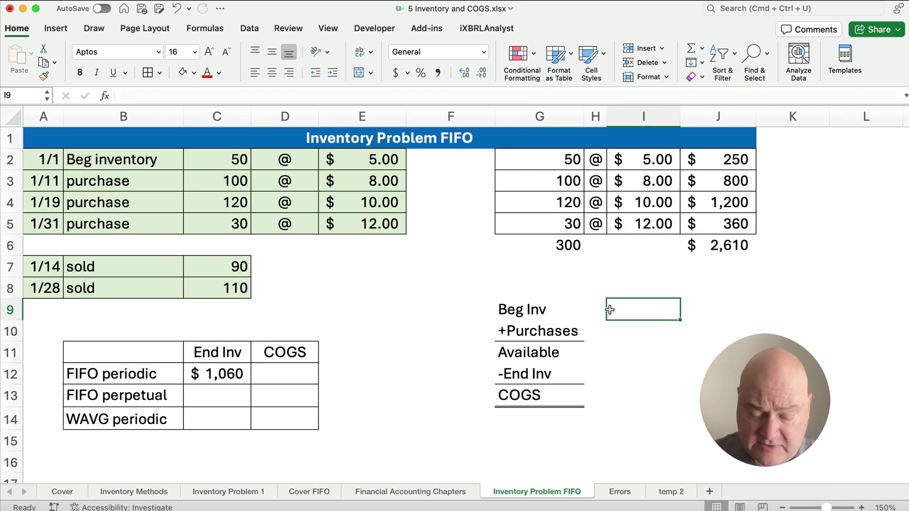
type("=")
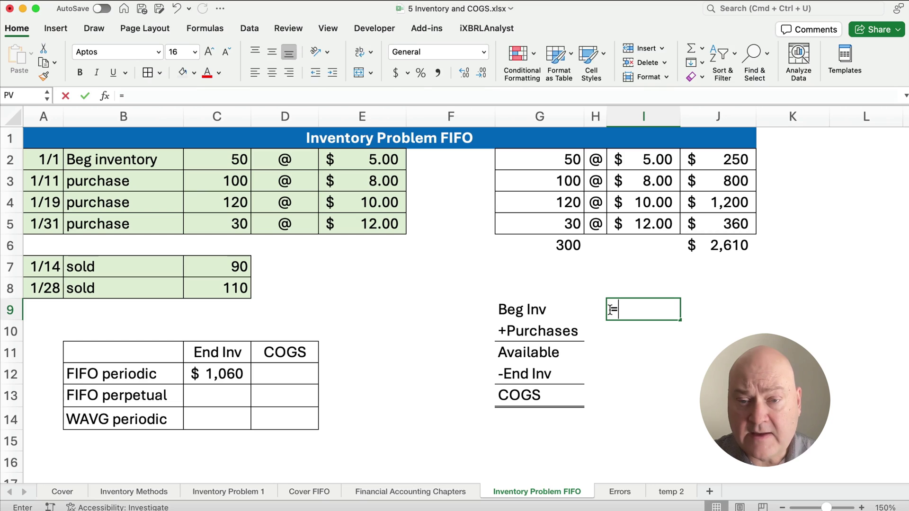
left_click(734, 166)
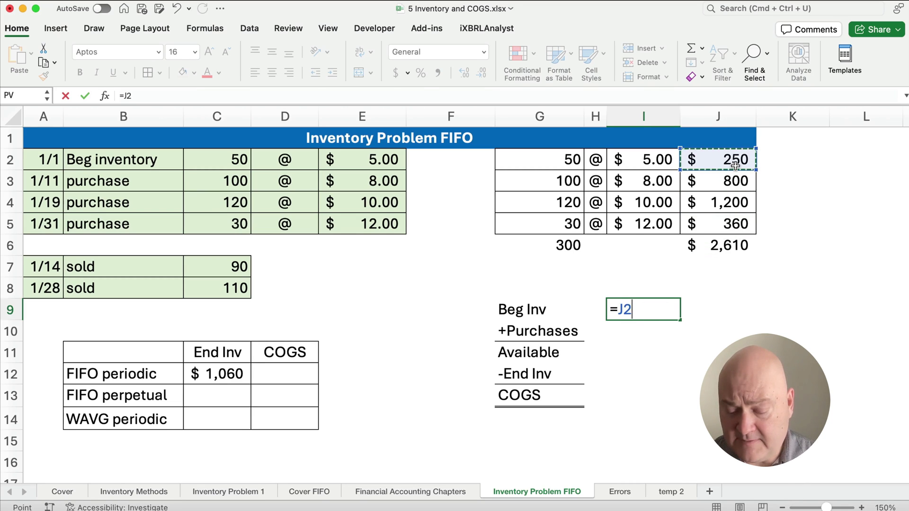
key("Return")
Enter =J3+J4+J5 in I10 for purchases and sum I9:I10 in I11 for the Available amount
type("=")
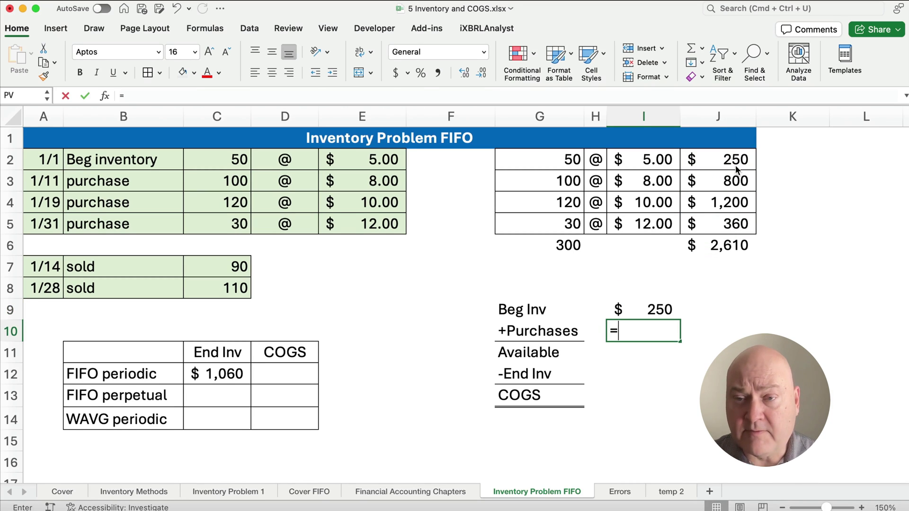
left_click(735, 180)
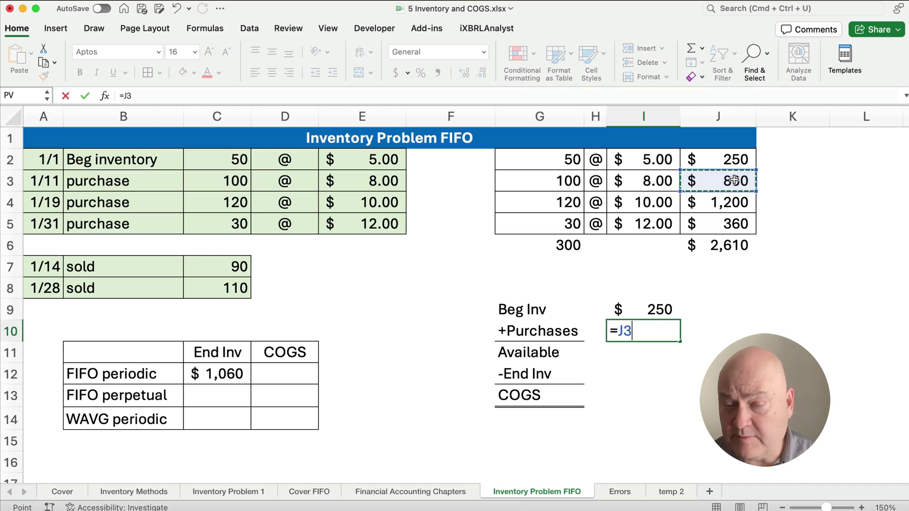
type("+")
left_click(734, 201)
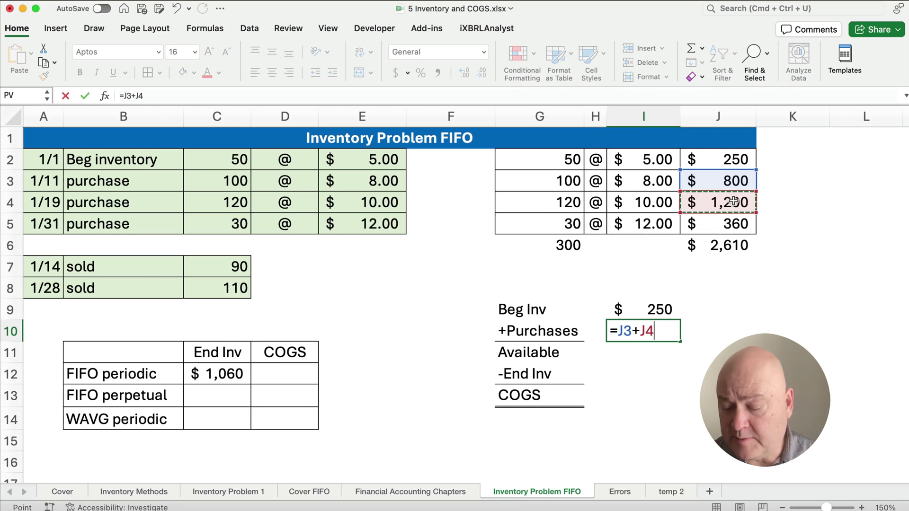
type("+")
left_click(741, 223)
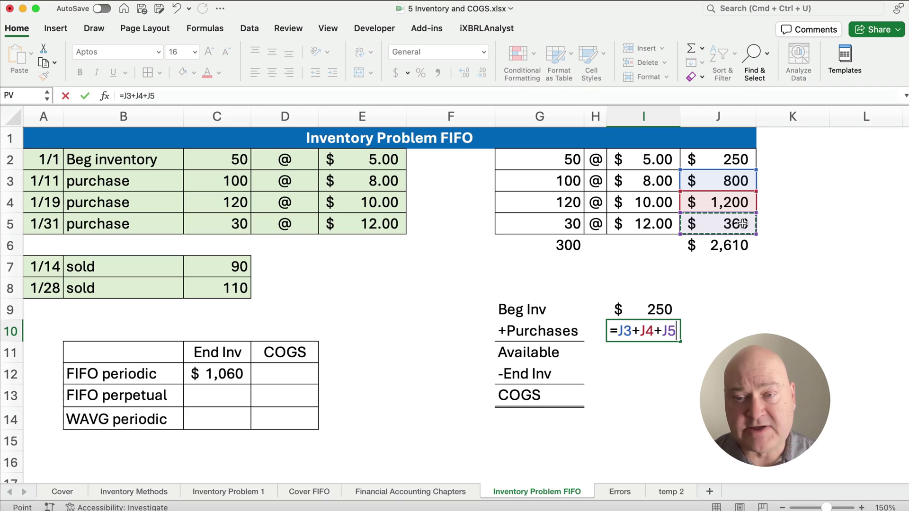
key("Return")
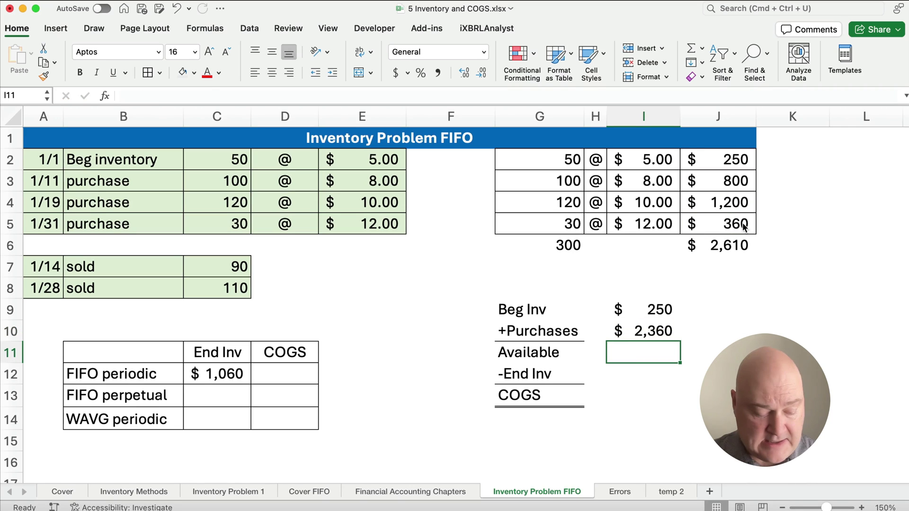
key("super+shift+t")
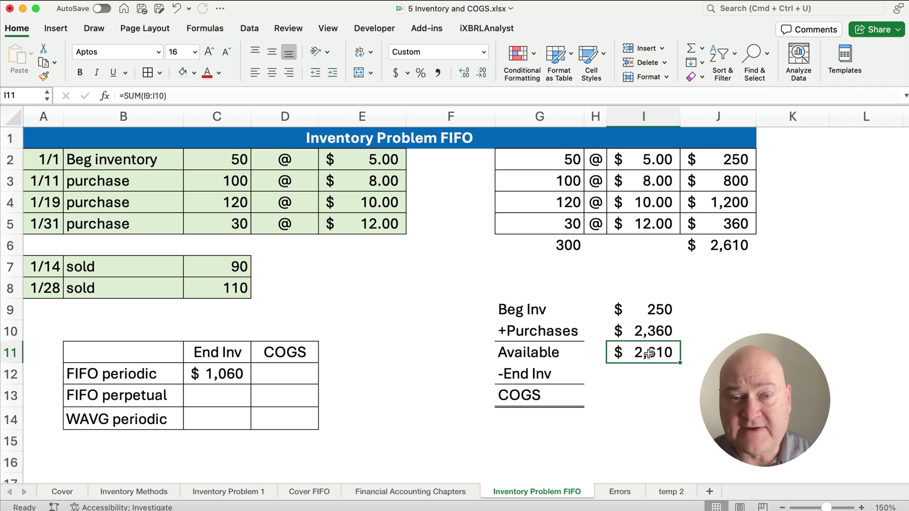
Replace the formulas in I9:I11 with fixed values: 250 for Beg Inv, 2360 for purchases and 2610 for Available
type("2610")
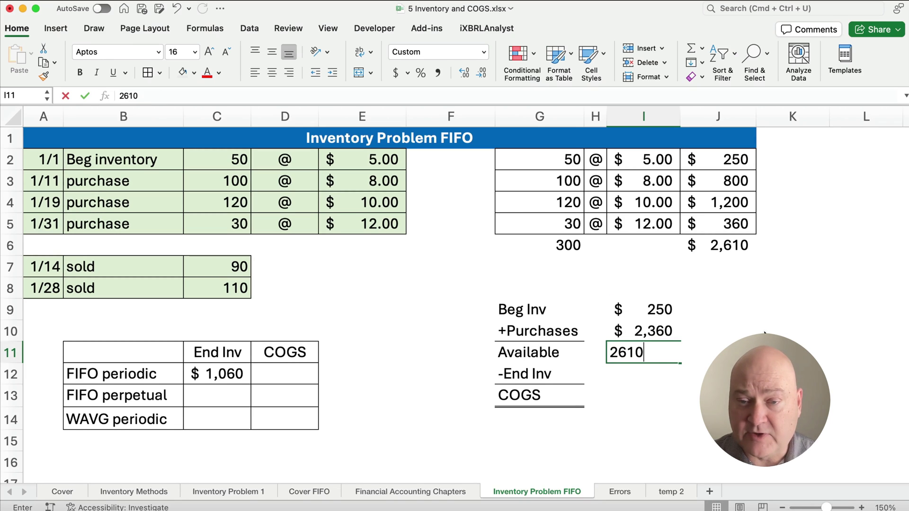
key("Return")
left_click(655, 314)
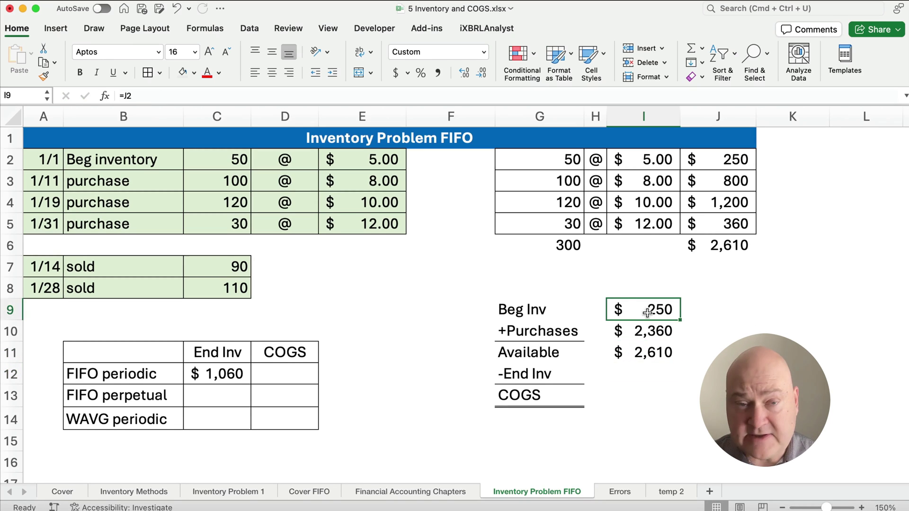
type("250")
key("Return")
type("2360")
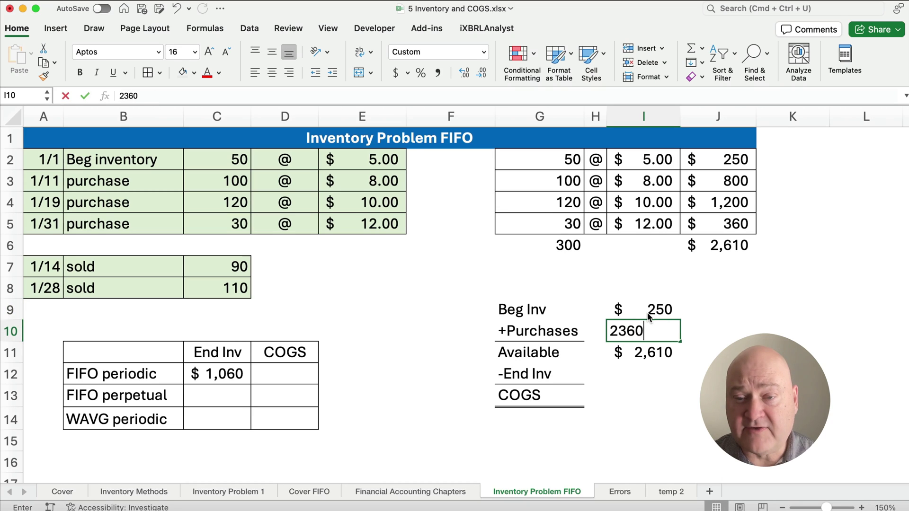
key("Return")
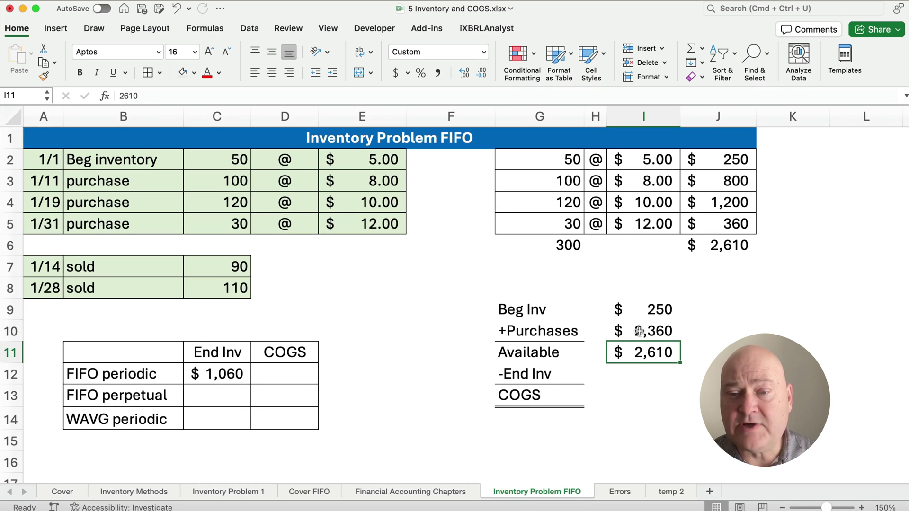
Add a bottom border under the purchases amount in I10
left_click(640, 331)
left_click(160, 74)
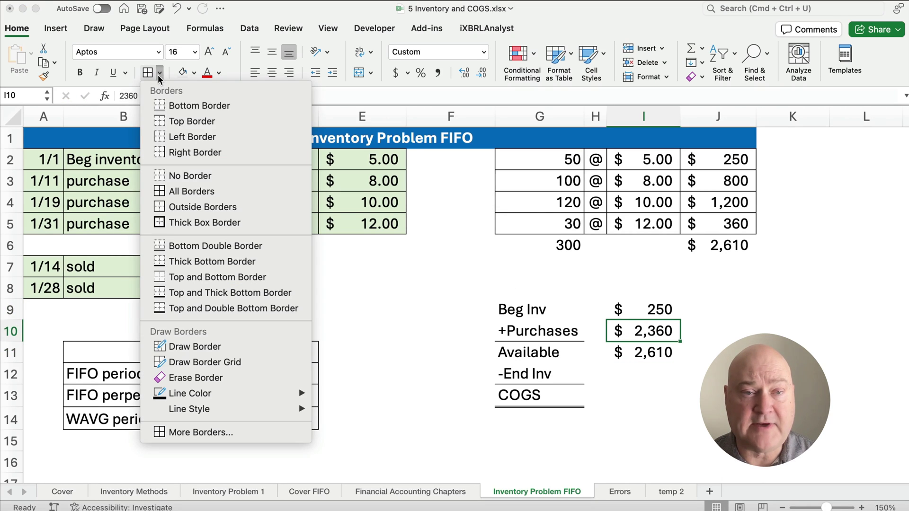
left_click(198, 117)
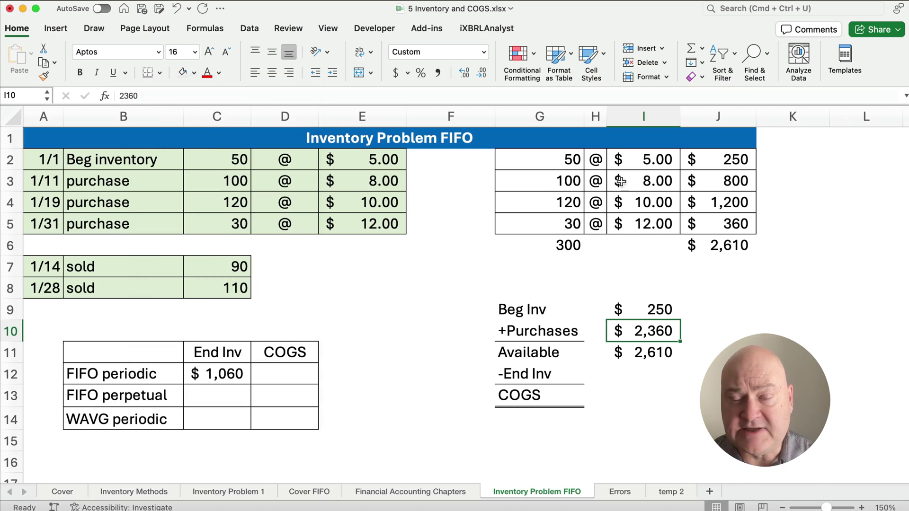
left_click(640, 379)
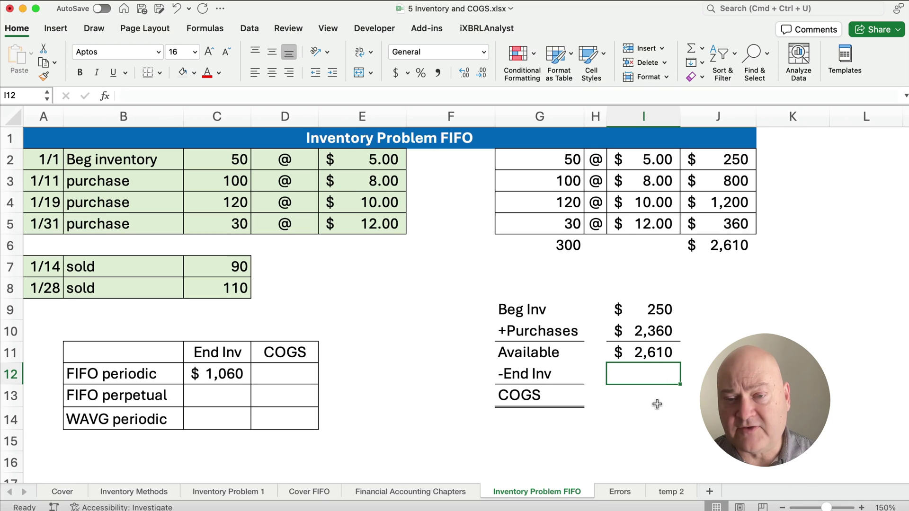
left_click(641, 397)
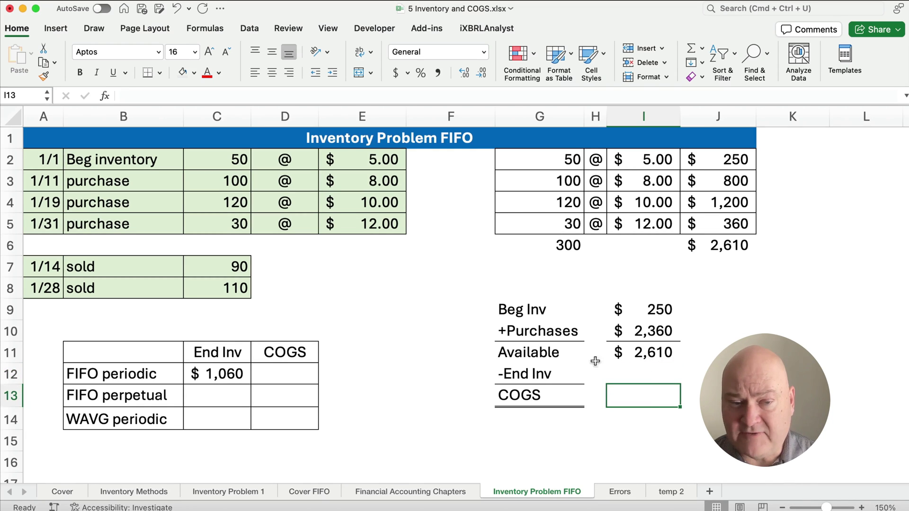
Clear the FIFO periodic ending inventory in C12 and make column F narrower
left_click(231, 372)
key("Delete")
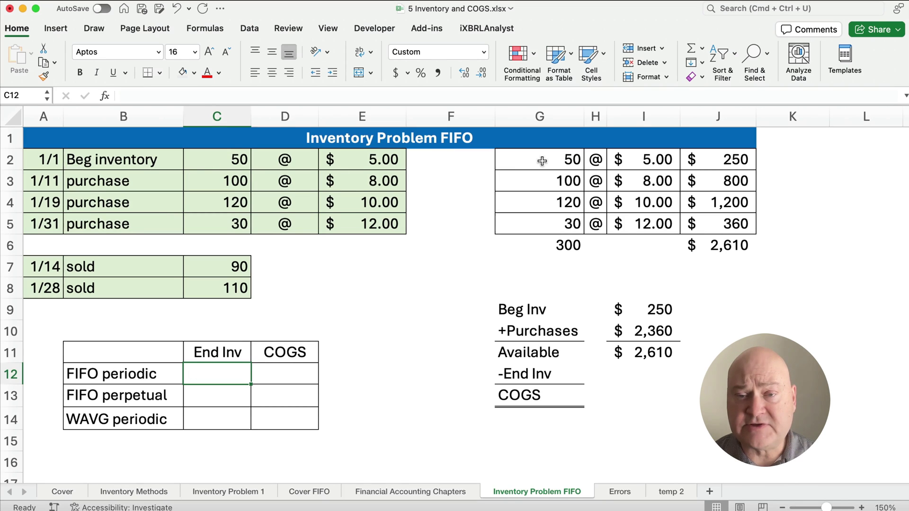
left_click_drag(539, 160, 546, 220)
left_click(482, 117)
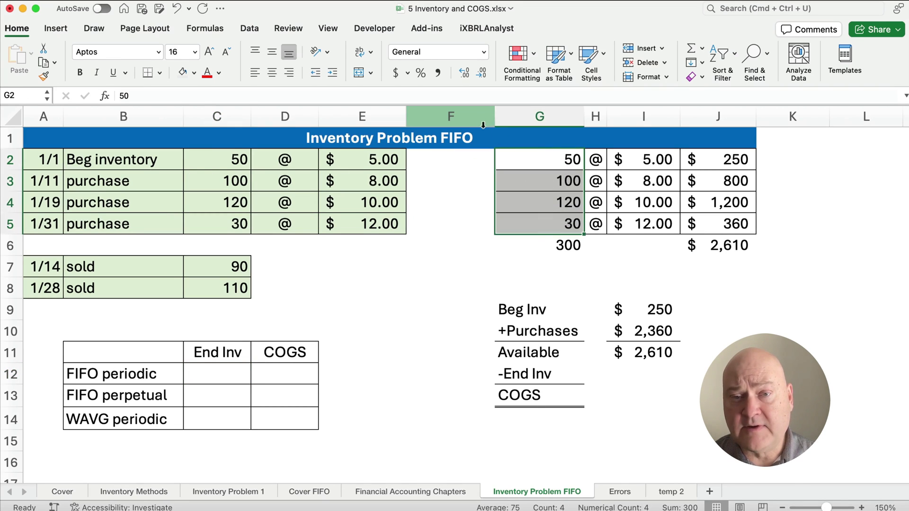
left_click_drag(494, 117, 461, 118)
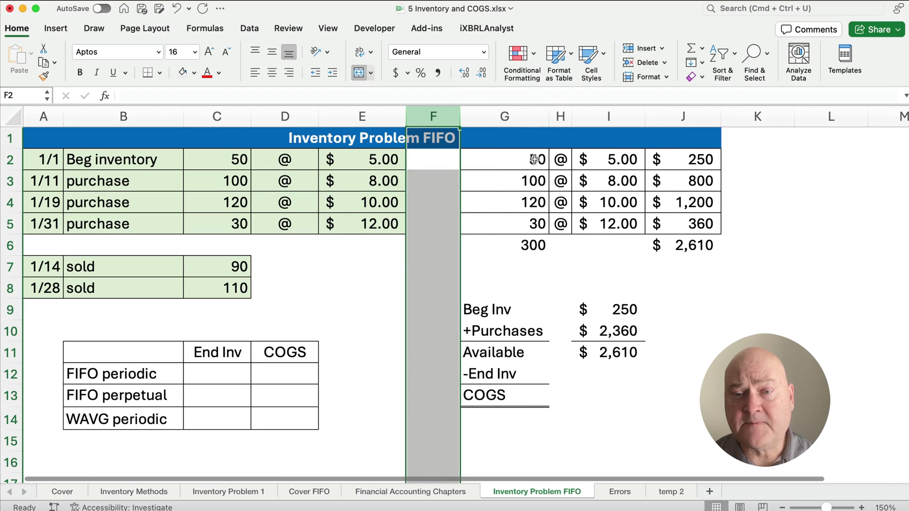
Total the units sold in C9 with a SUM of C7:C8
left_click_drag(520, 160, 518, 196)
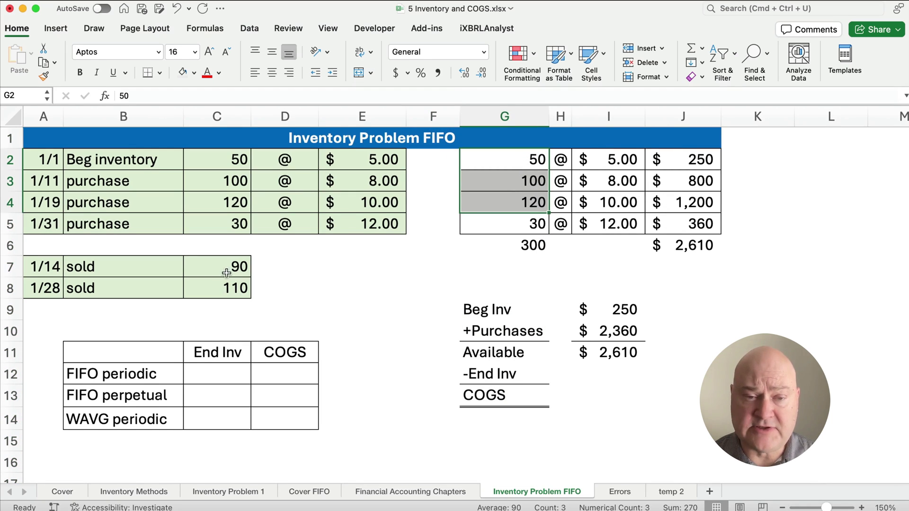
left_click(229, 304)
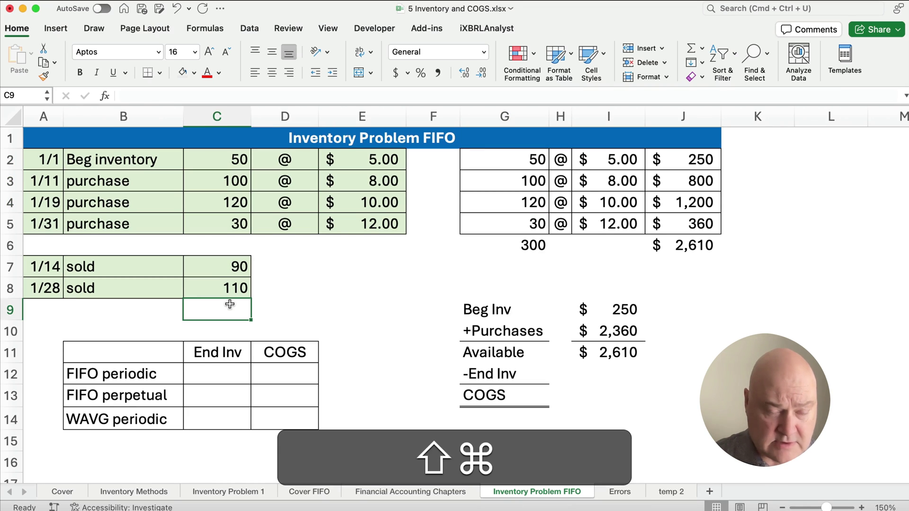
key("super+shift+t")
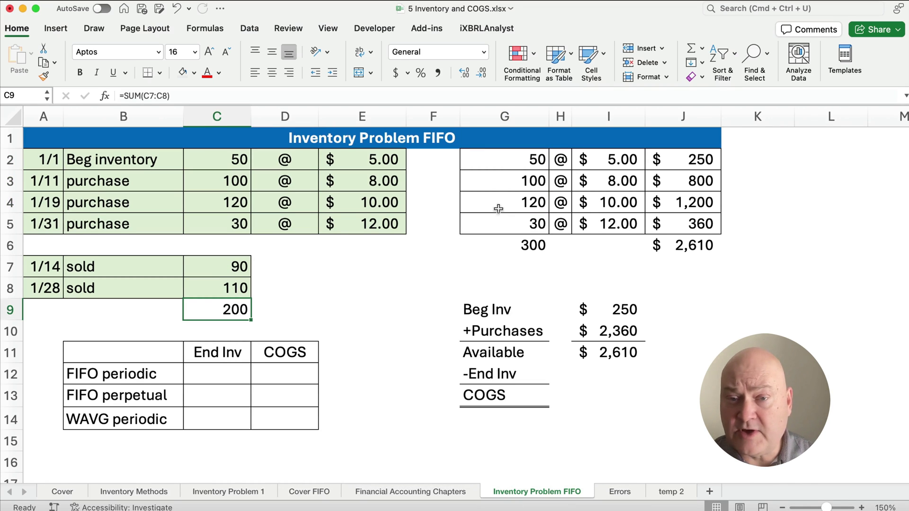
Allocate the 200 units sold to the oldest layers by setting G4 to 50 and clearing the quantity in G5
left_click_drag(515, 165, 518, 205)
left_click(519, 164)
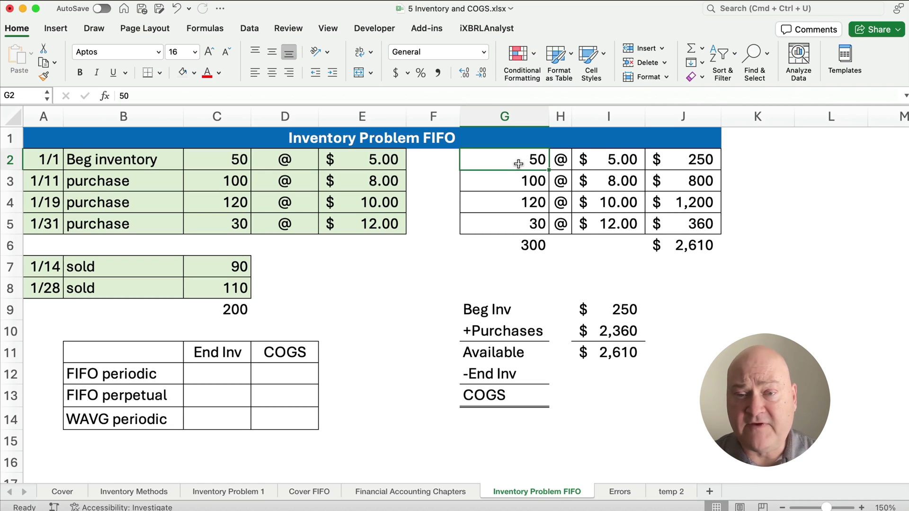
left_click_drag(518, 163, 693, 161)
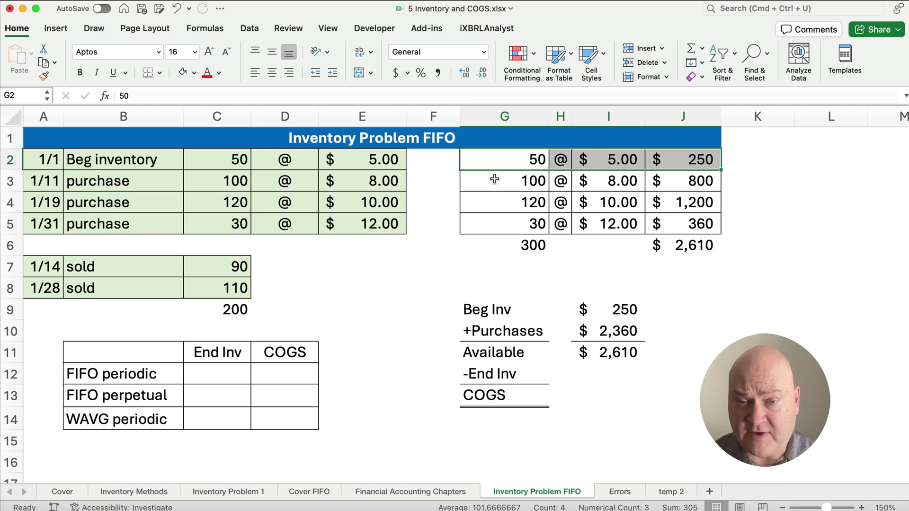
left_click(510, 182)
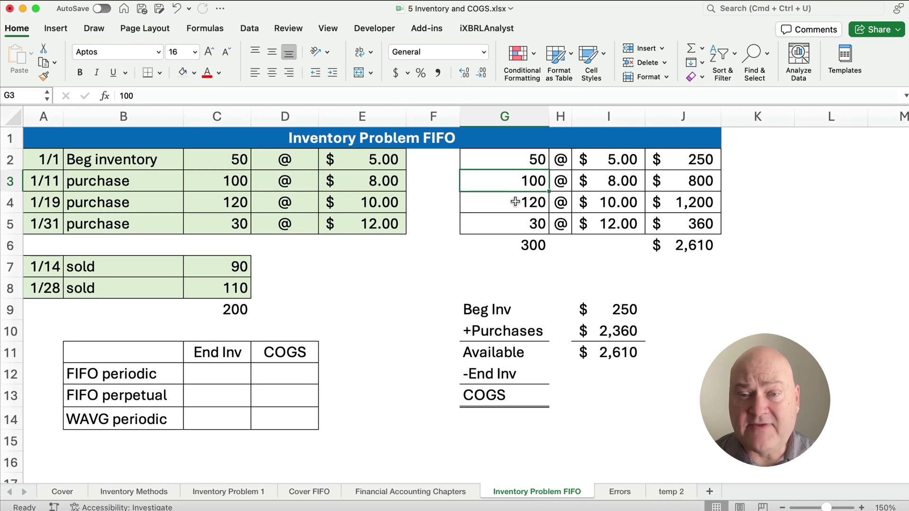
left_click(515, 203)
type("50")
key("Return")
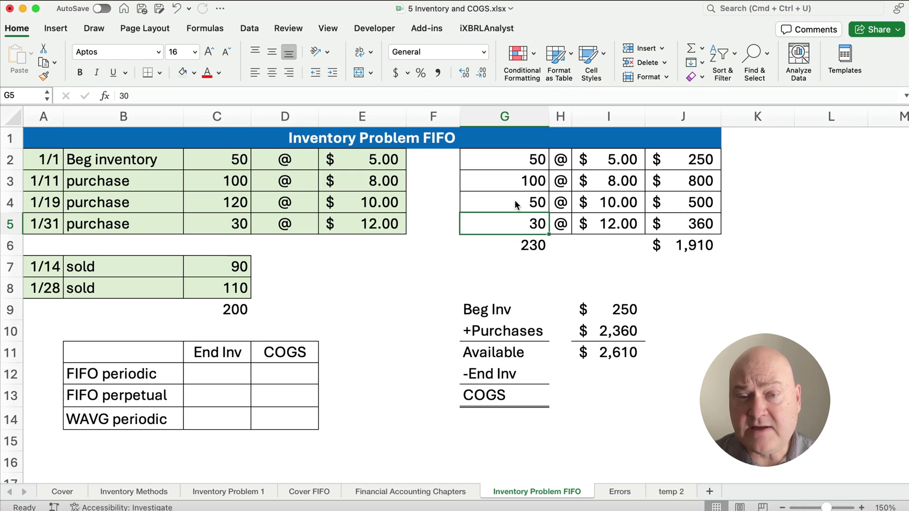
key("Delete")
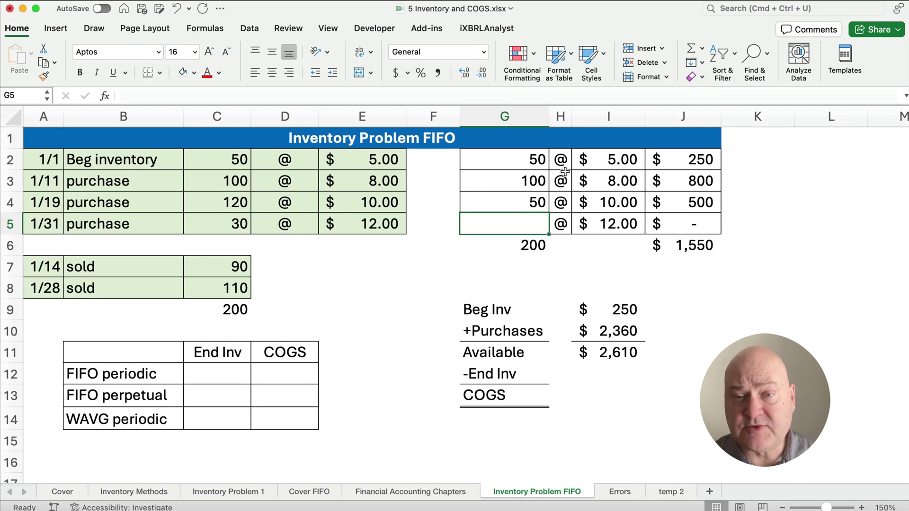
Review the units and total cost of the sold layers and enter 1550 as the FIFO periodic COGS in D12
left_click(522, 161)
left_click_drag(522, 161, 526, 200)
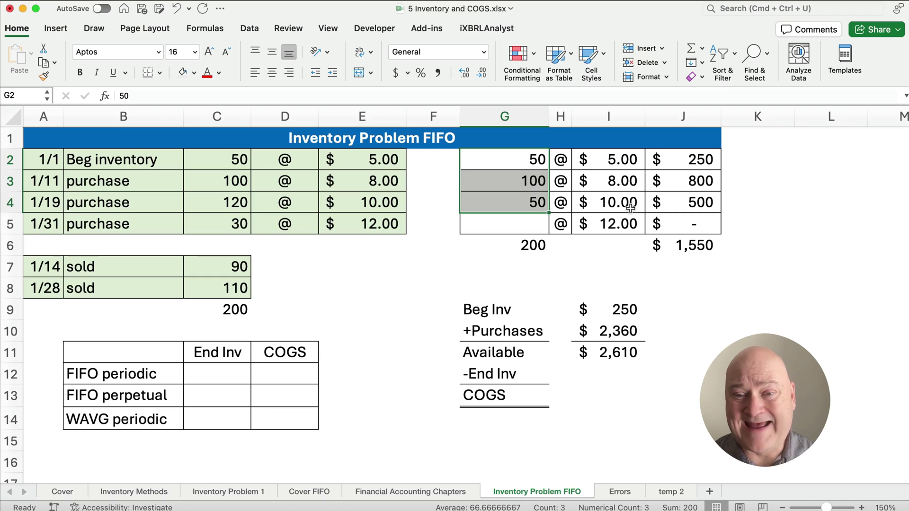
left_click(534, 247)
left_click(678, 246)
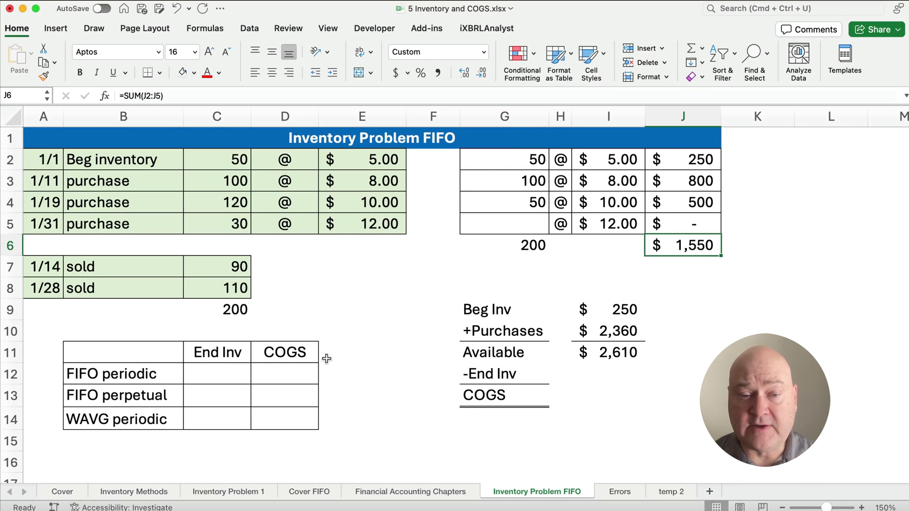
left_click(301, 378)
type("=")
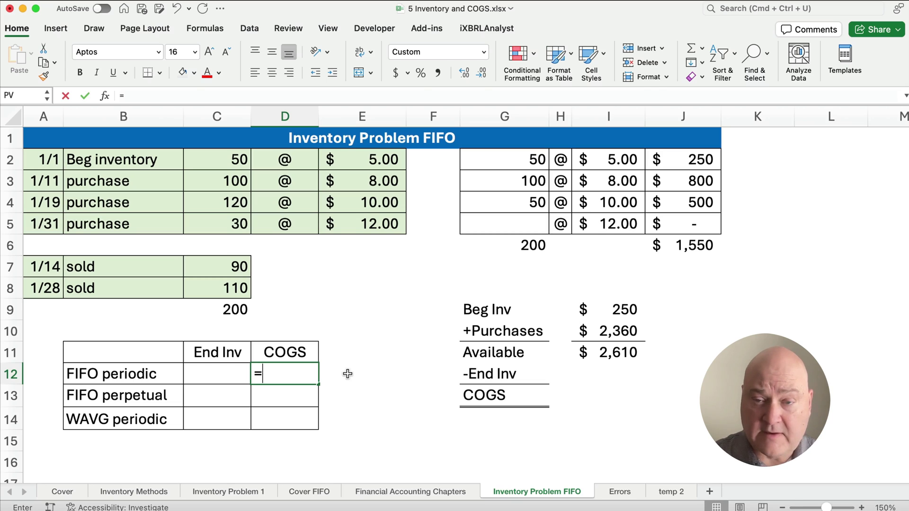
key("Escape")
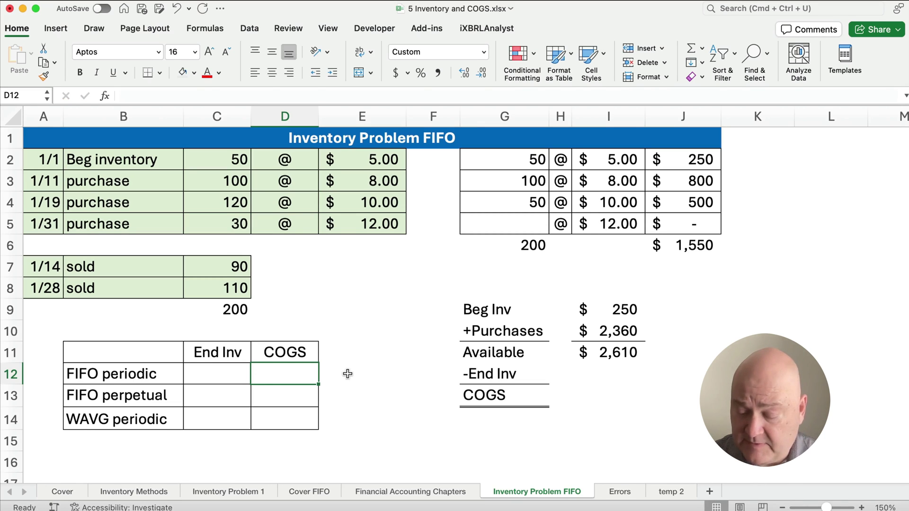
type("1550")
key("Return")
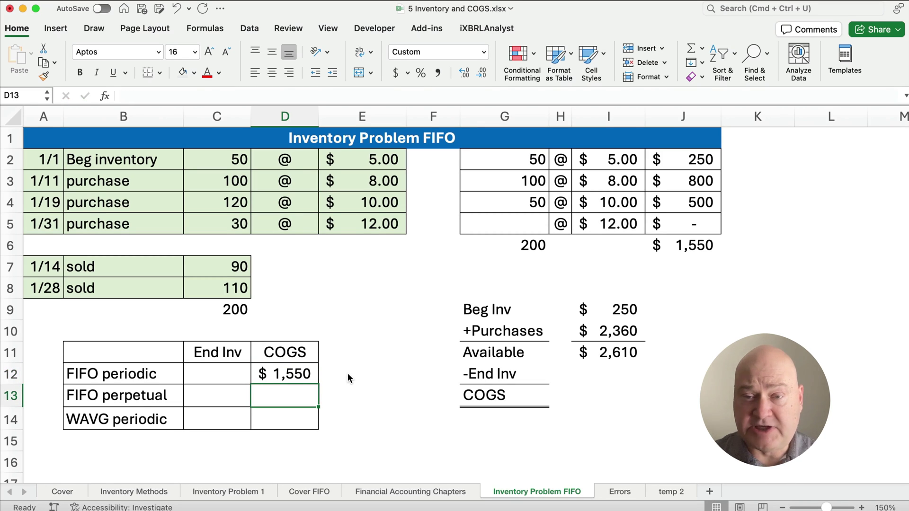
Calculate the FIFO periodic ending inventory in C12 as Available minus COGS with =I11-D12
left_click(233, 373)
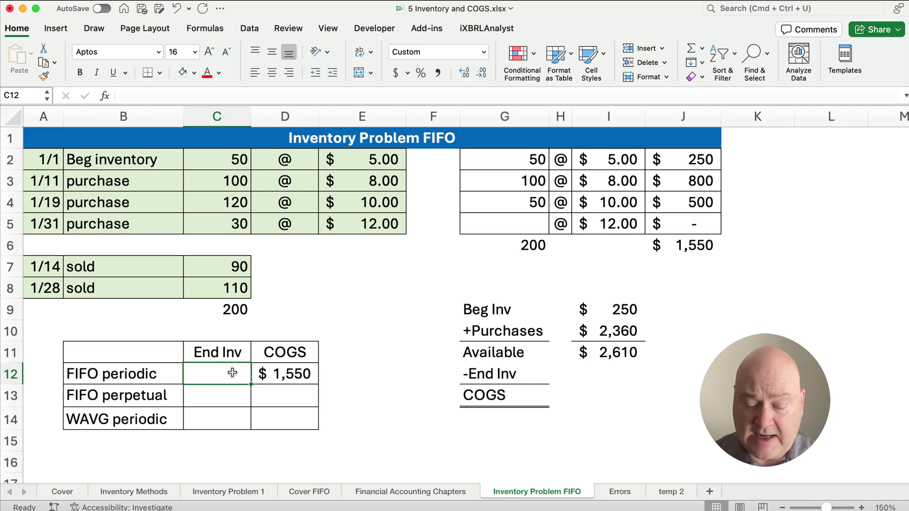
type("=")
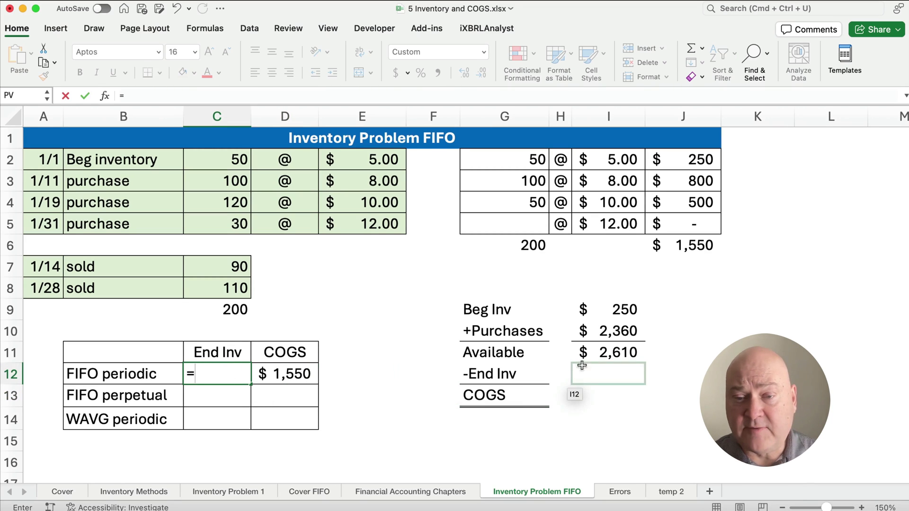
left_click(599, 353)
type("-")
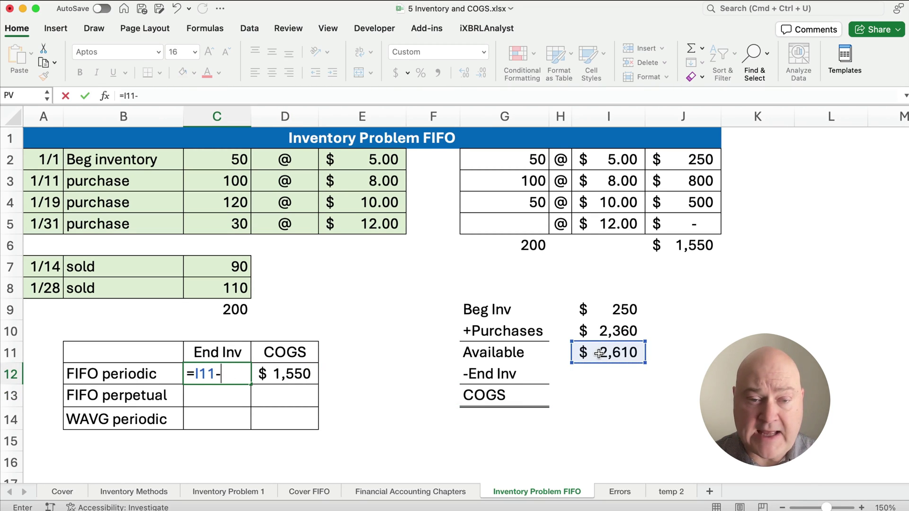
left_click(306, 372)
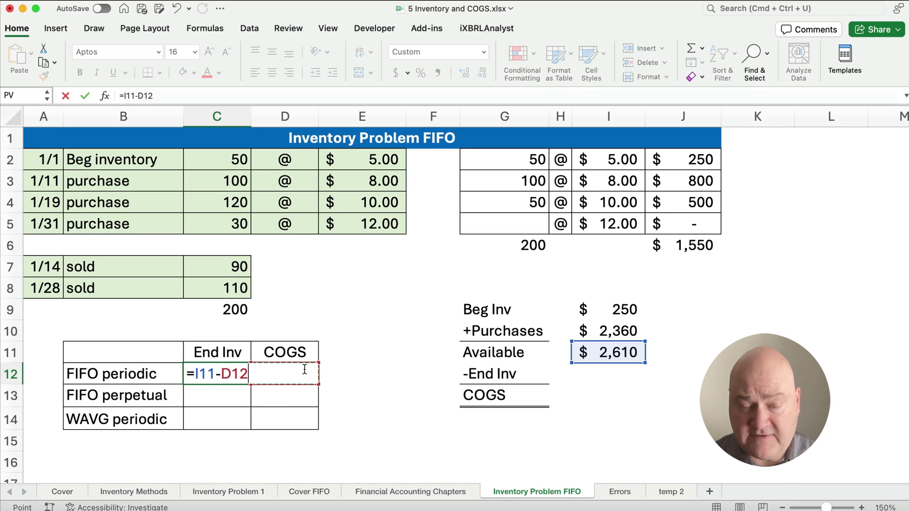
key("Return")
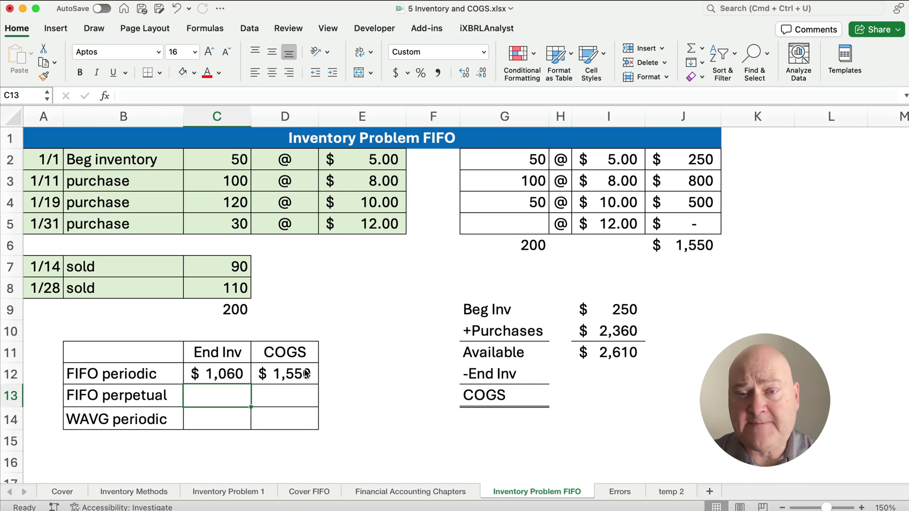
Restore the full purchase quantities by entering 120 in G4 and 30 in G5
left_click(505, 164)
left_click(513, 180)
left_click(515, 203)
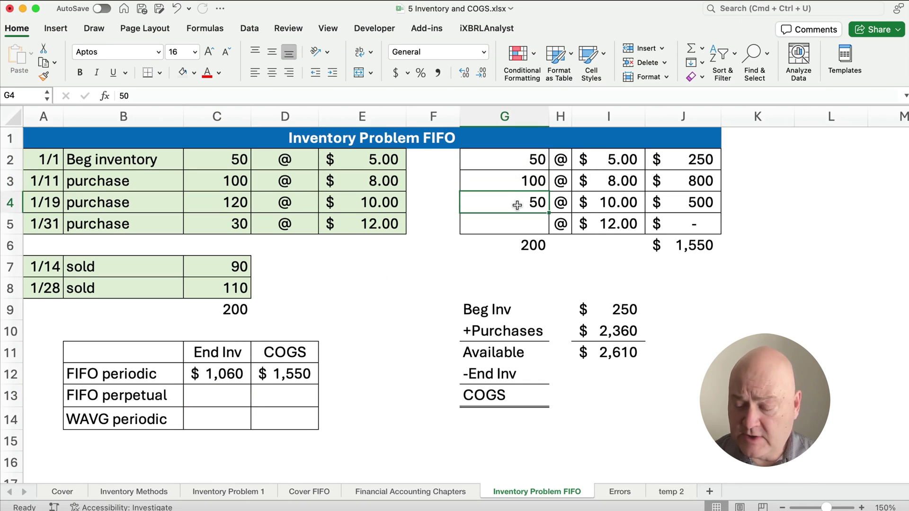
type("120")
key("Return")
type("30")
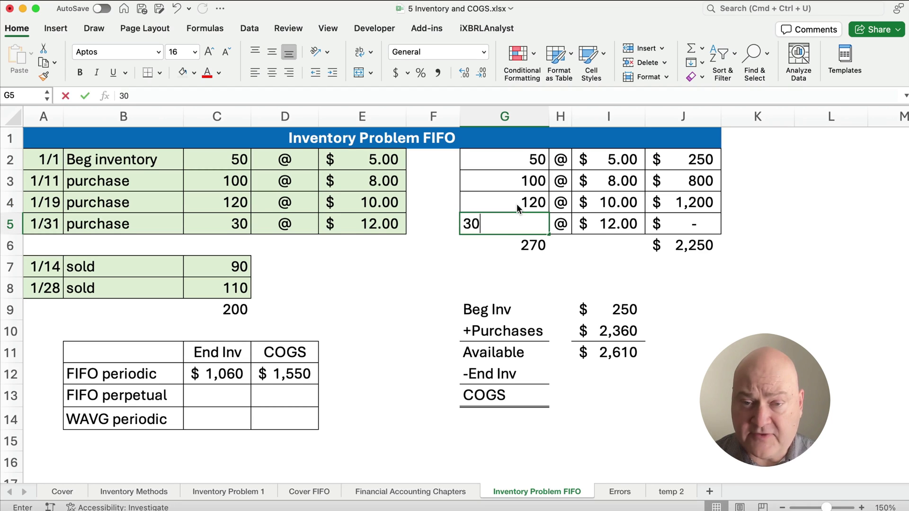
key("Return")
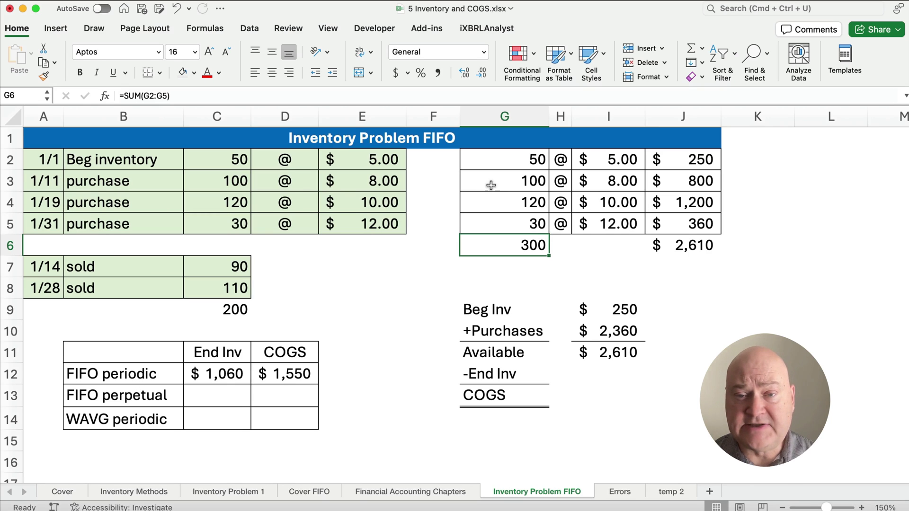
Clear the purchase quantities in G3:G5, keeping only the beginning inventory layer for the FIFO perpetual calculation
left_click_drag(517, 182, 524, 220)
key("Delete")
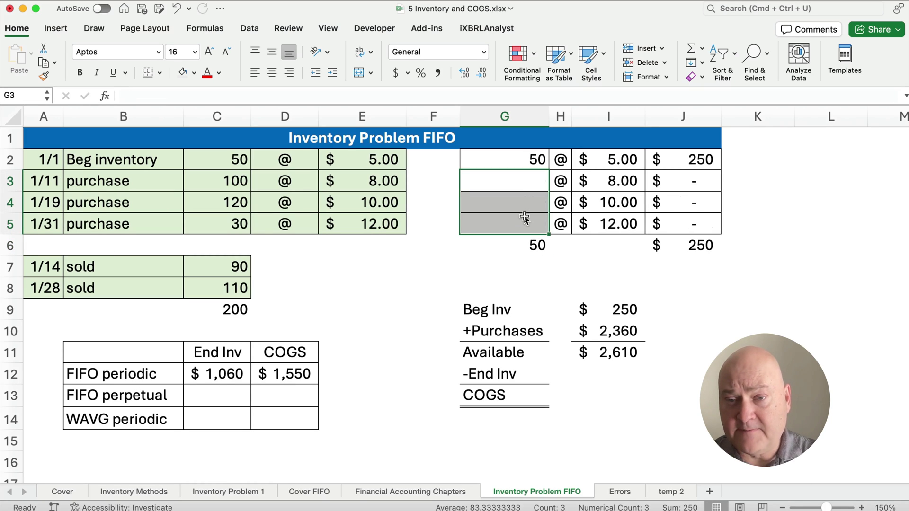
left_click(46, 161)
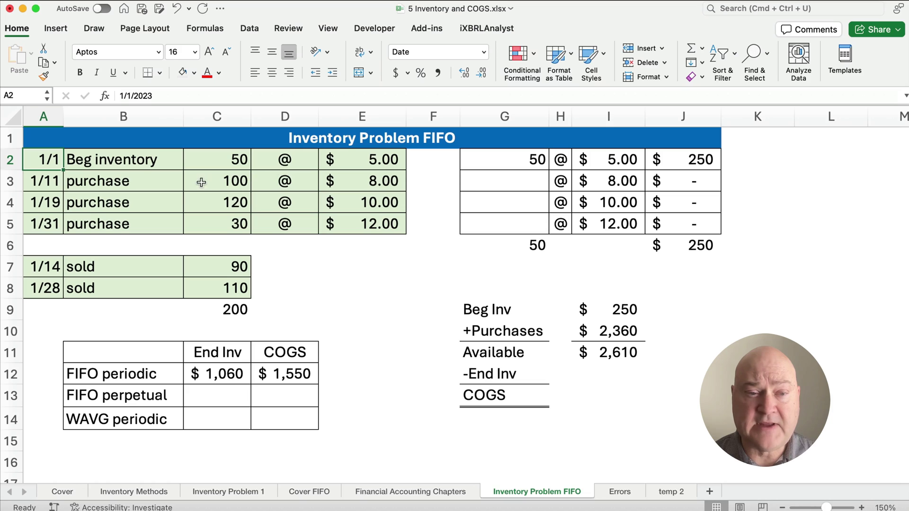
left_click(52, 181)
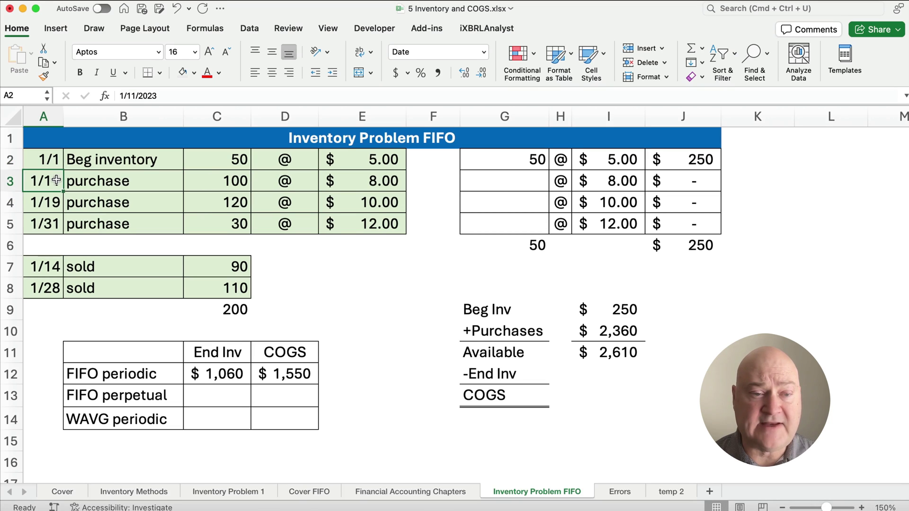
Add the 1/11 purchase layer by entering 100 units in G3
left_click(503, 188)
type("100")
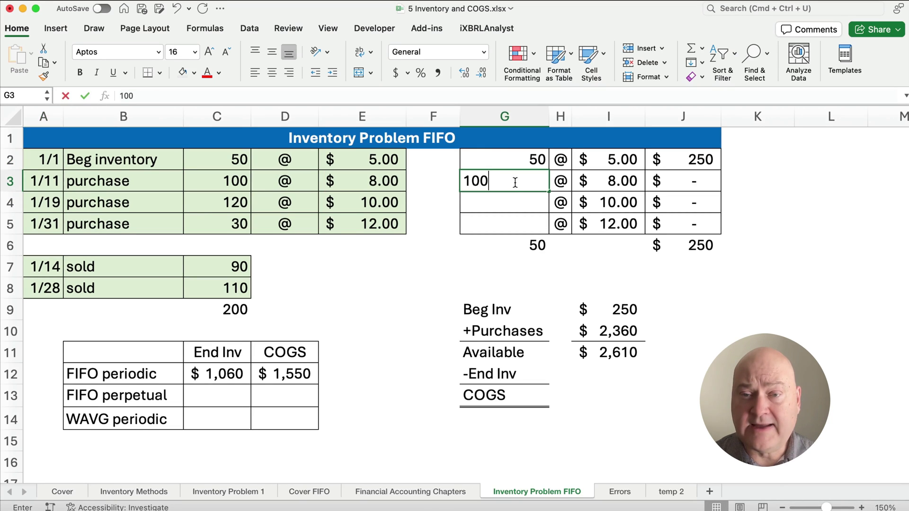
key("Return")
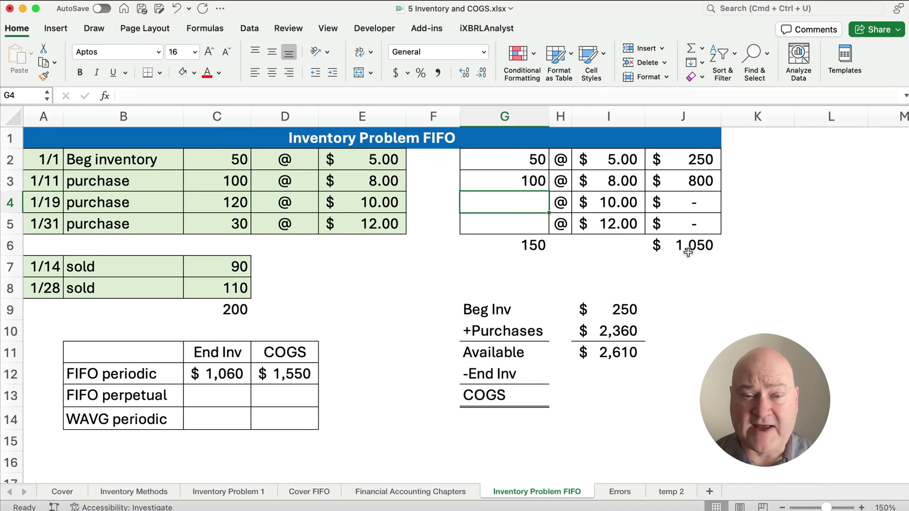
Relieve the 90 units sold on 1/14 from the oldest layers by setting G2 to 0 and G3 to 60
left_click(50, 162)
left_click_drag(50, 162, 47, 181)
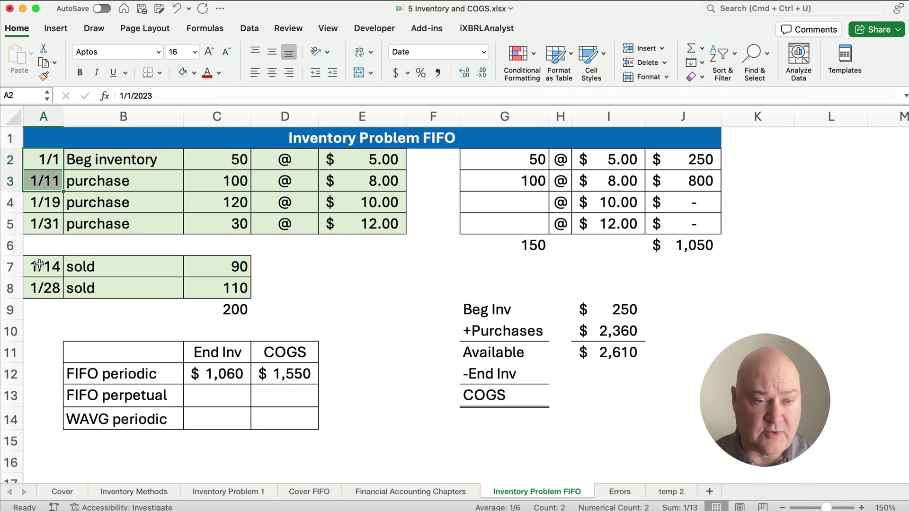
left_click_drag(41, 266, 312, 270)
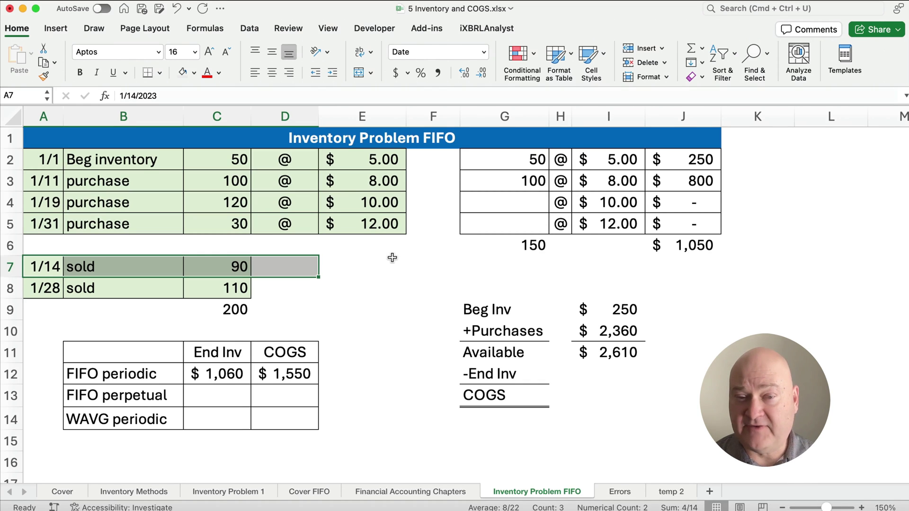
left_click(511, 162)
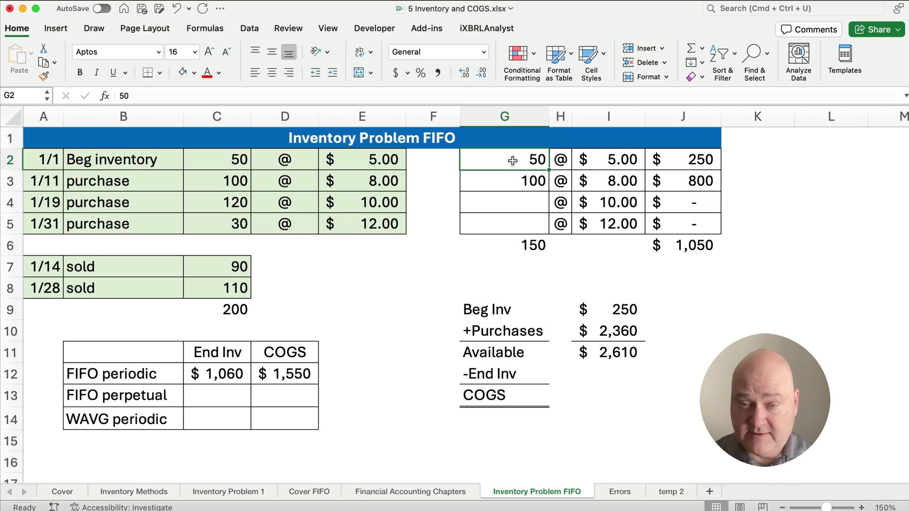
type("0")
key("Return")
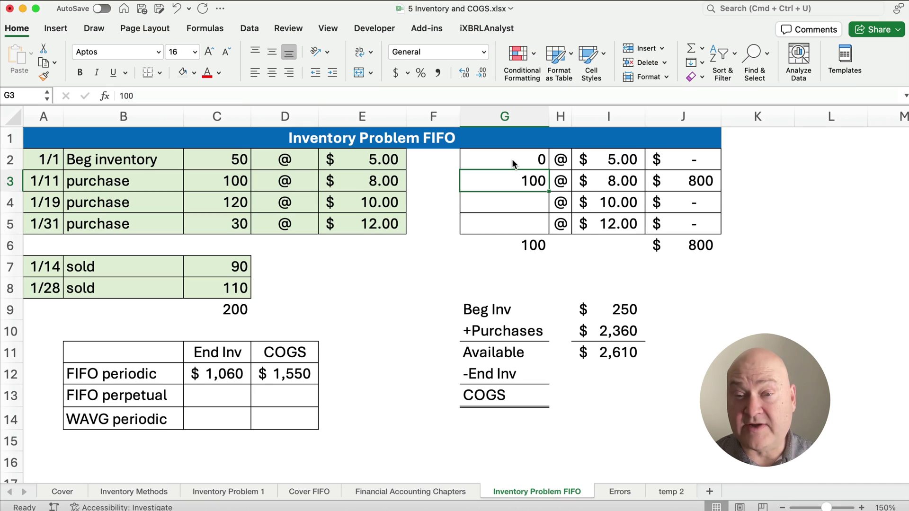
type("60")
key("Return")
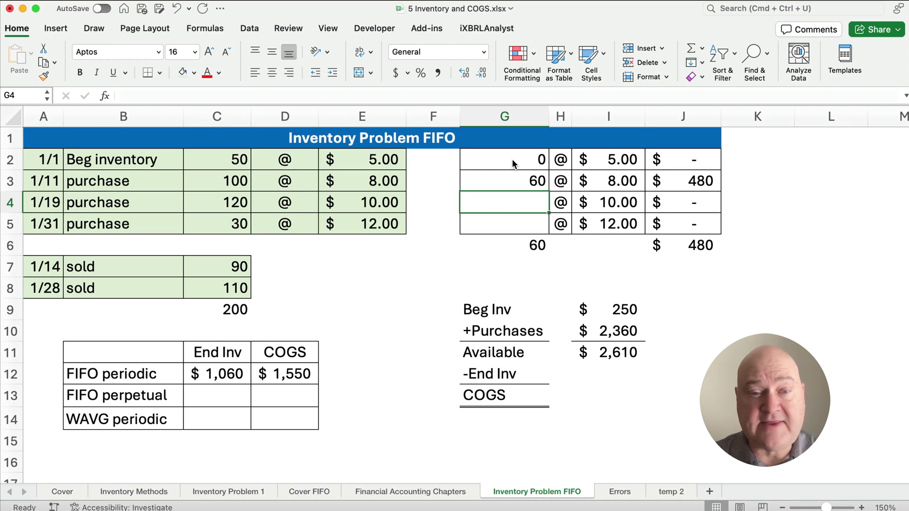
Add the 1/19 purchase of 120 units in G4, and relieve the 1/28 sale by setting G3 to 0 and G4 to 70
type("120")
key("Return")
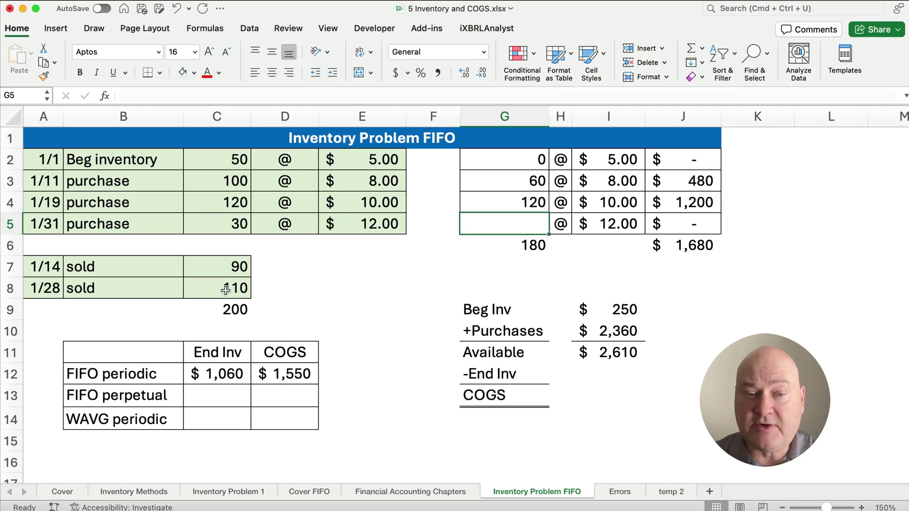
left_click(512, 186)
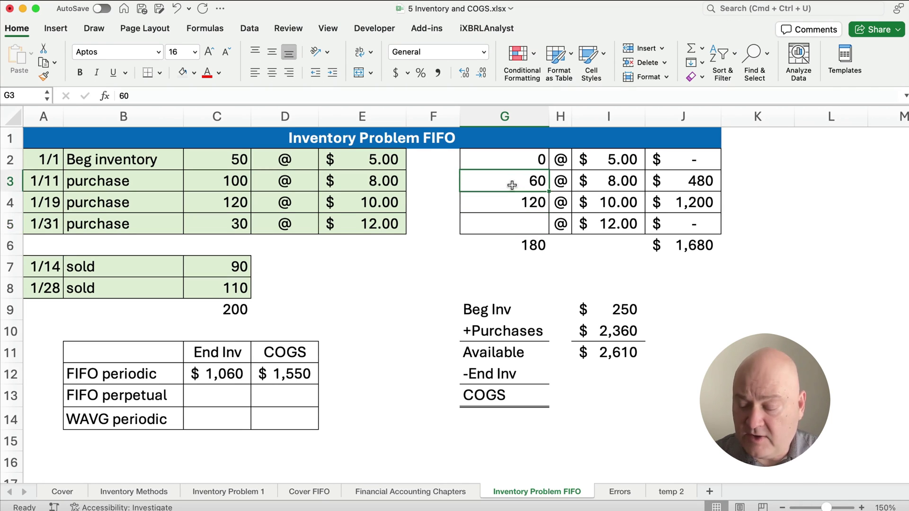
type("0")
key("Return")
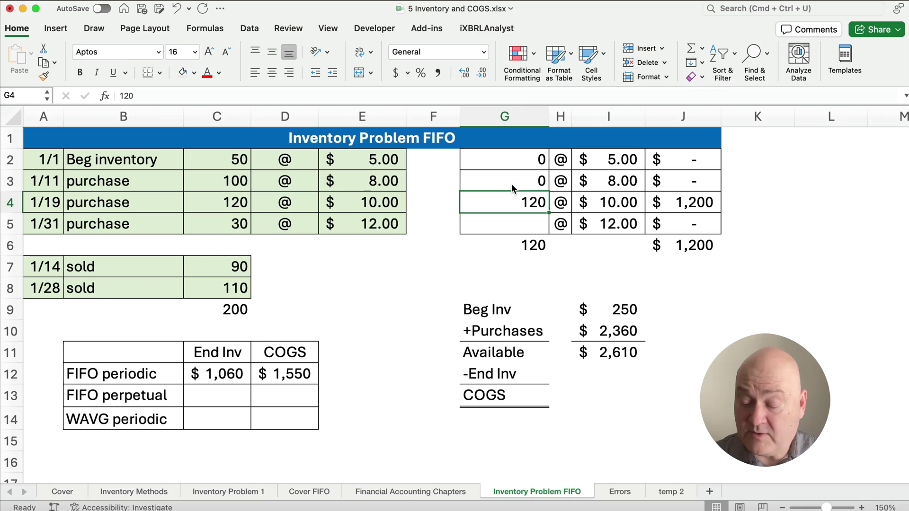
type("70")
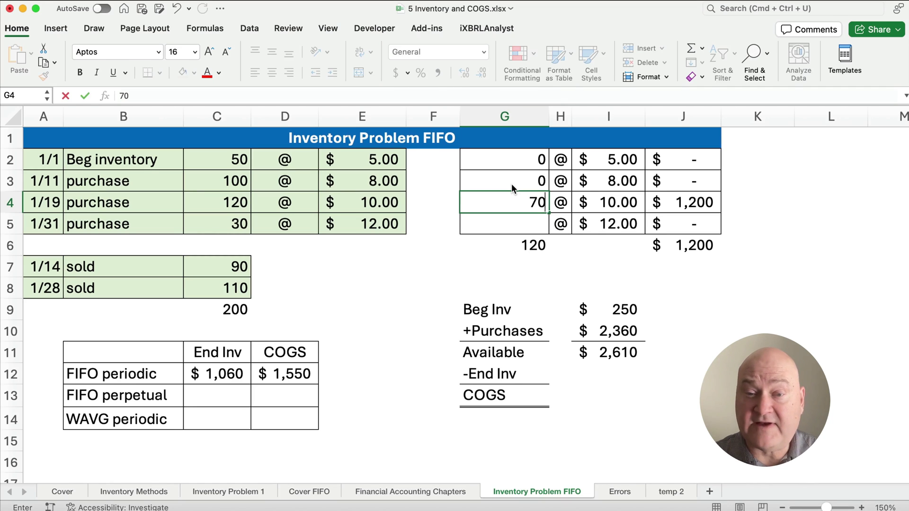
key("Return")
Enter the 1/31 purchase of 30 units in G5 and record 1060 as the FIFO perpetual ending inventory in C13
type("30")
key("Return")
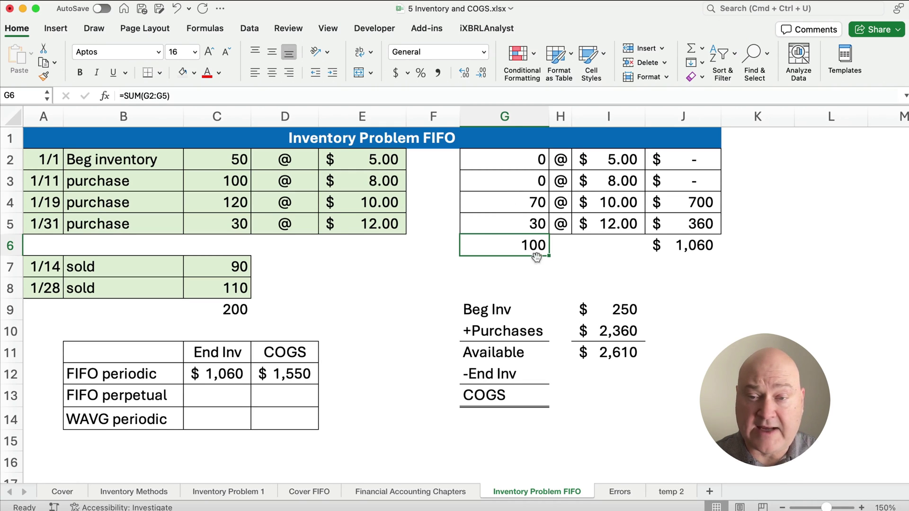
left_click(224, 393)
type("1060")
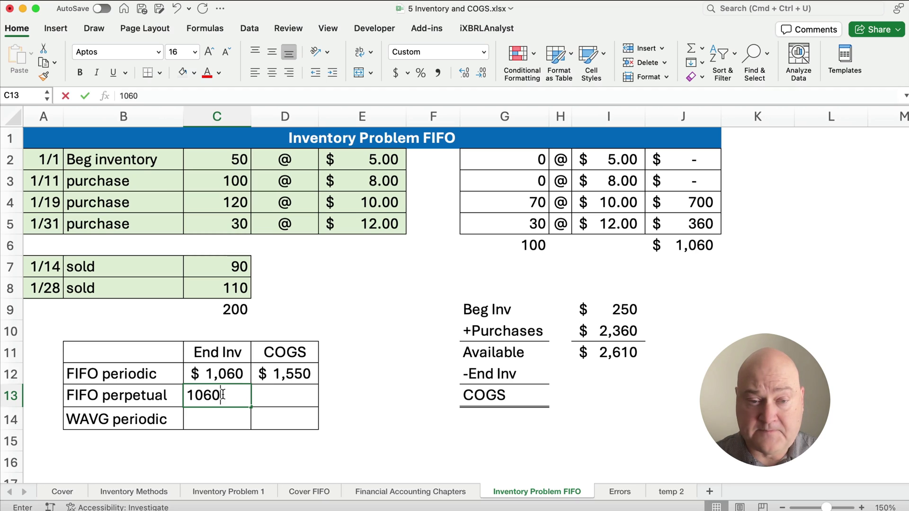
key("Tab")
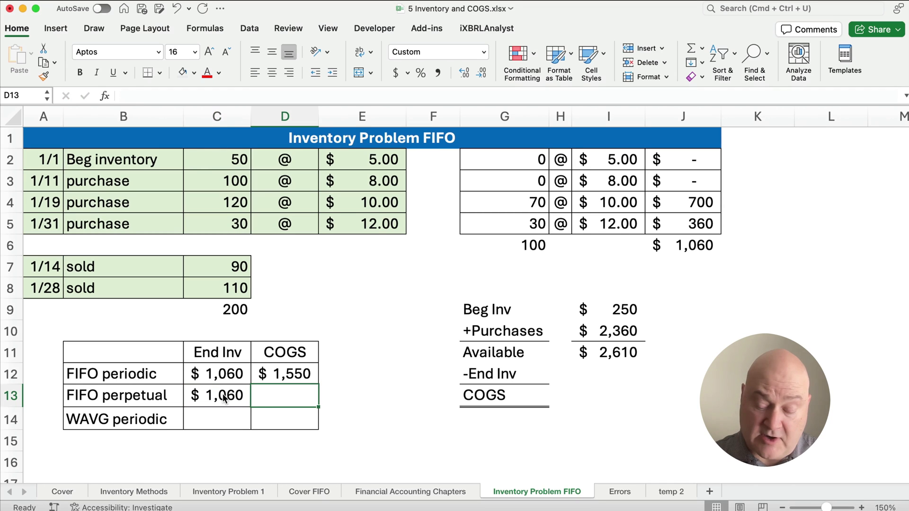
Calculate the FIFO perpetual COGS in D13 as Available minus ending inventory with =I11-C13
type("=")
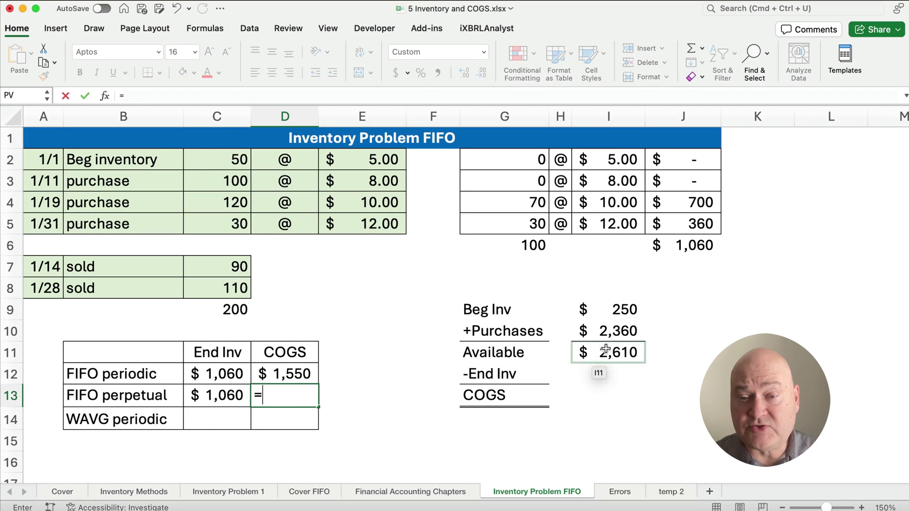
left_click(605, 351)
type("-")
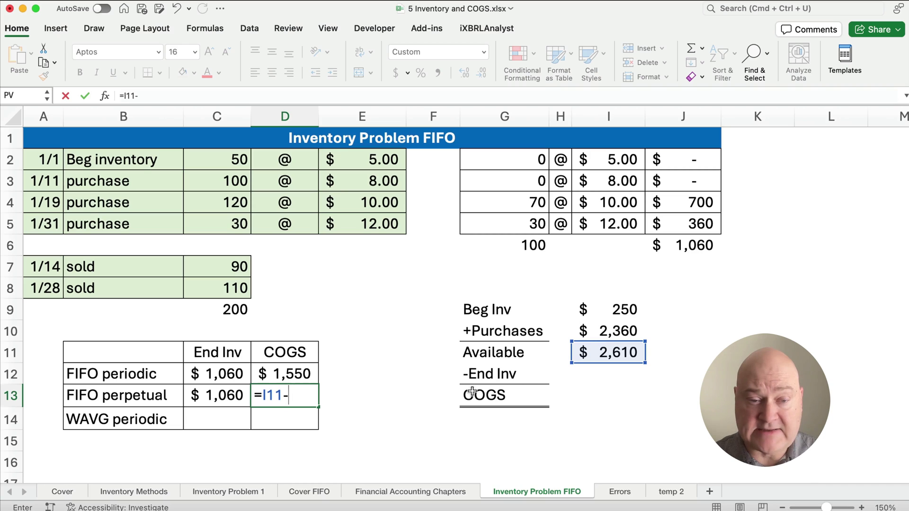
left_click(239, 396)
key("Return")
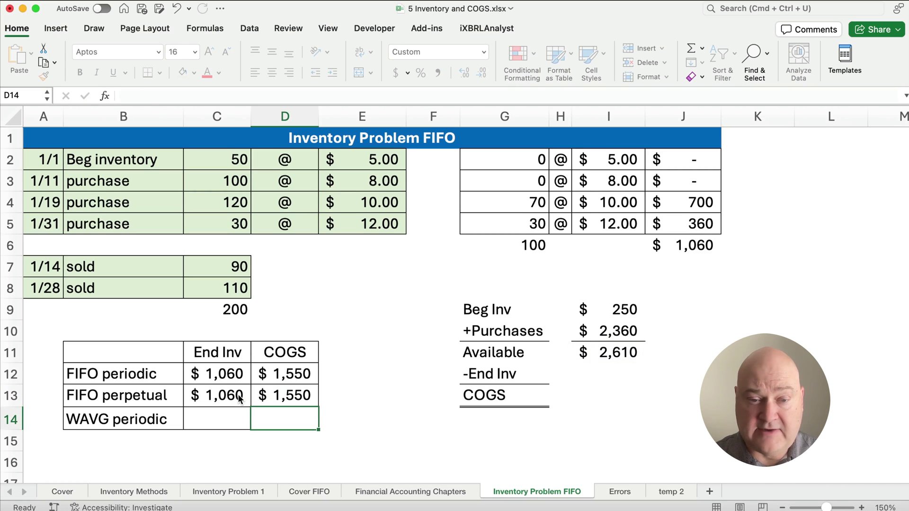
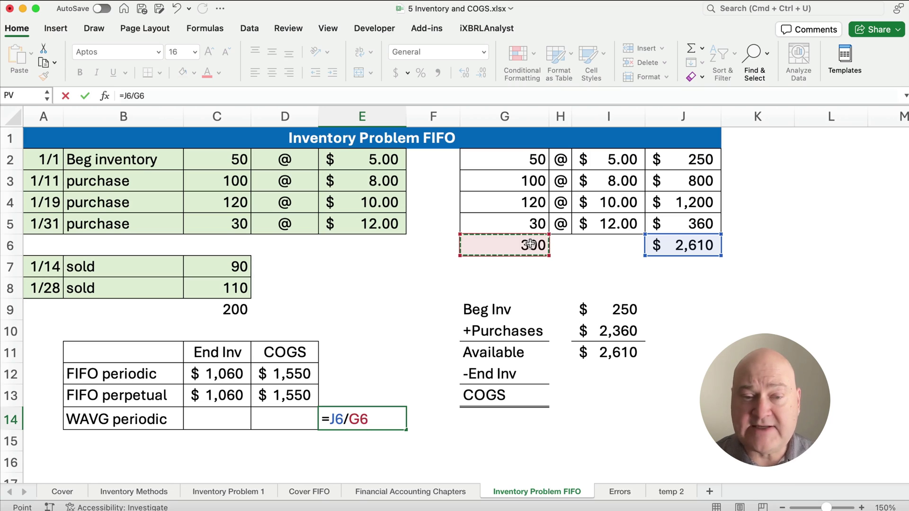
Calculate the weighted average unit cost in E14 with =J6/G6 and display it with four decimal places
key("Return")
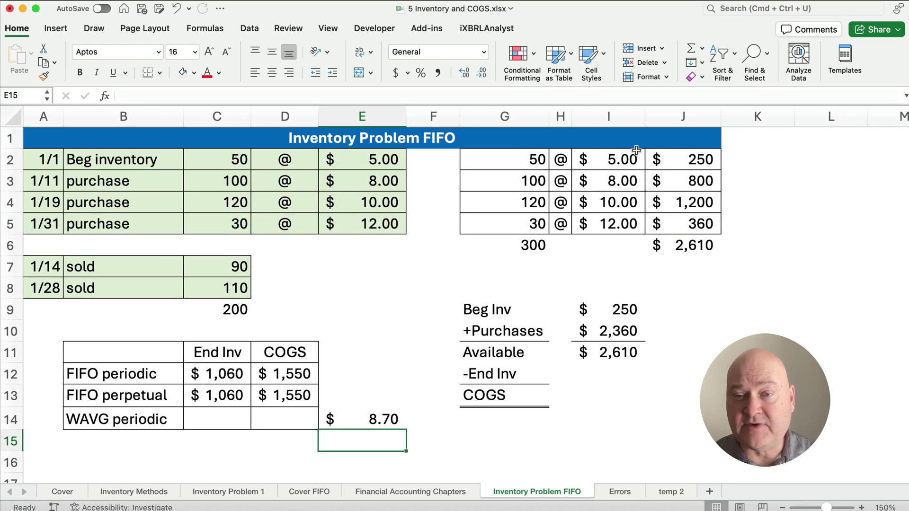
left_click_drag(633, 154, 626, 230)
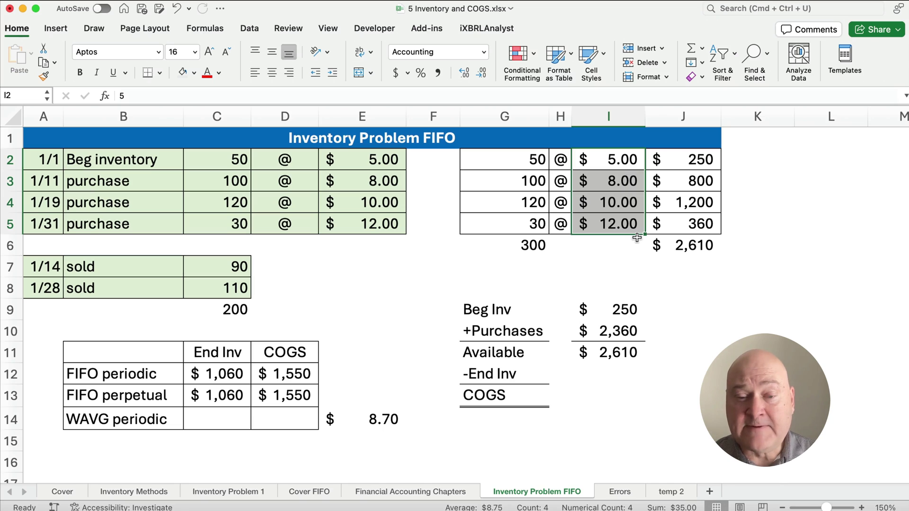
left_click(383, 421)
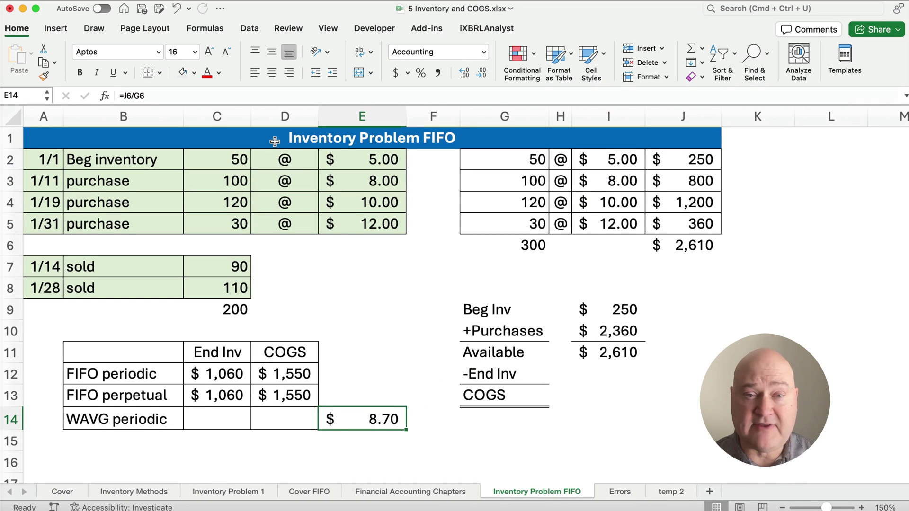
left_click(464, 73)
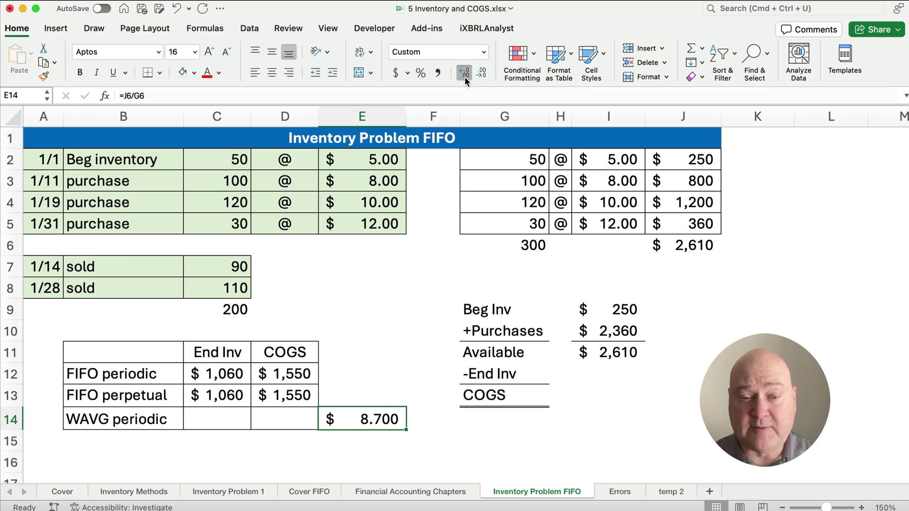
left_click(465, 74)
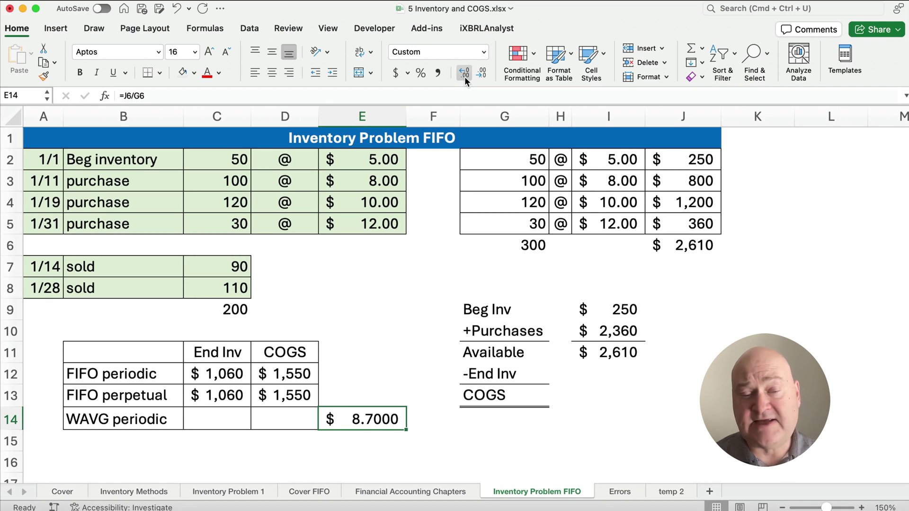
Calculate the WAVG periodic ending inventory in C14 for 100 units with =E14*100
left_click(226, 417)
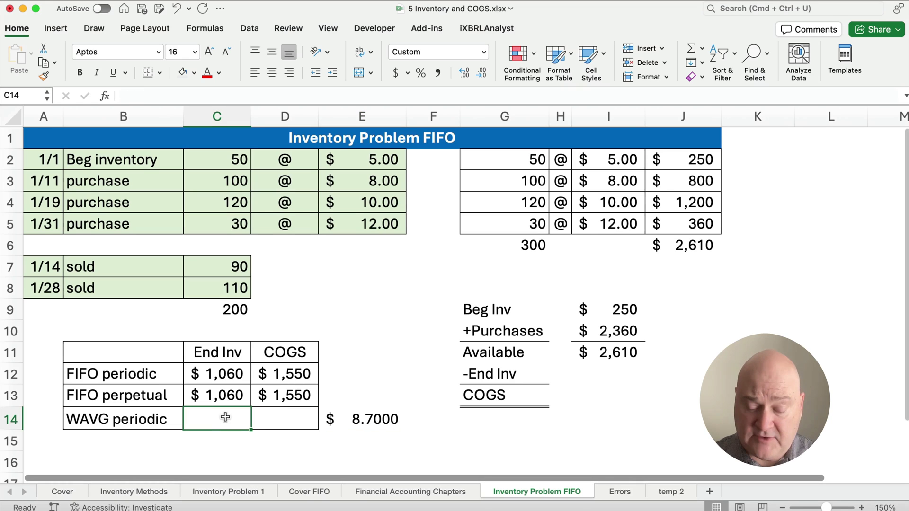
type("=")
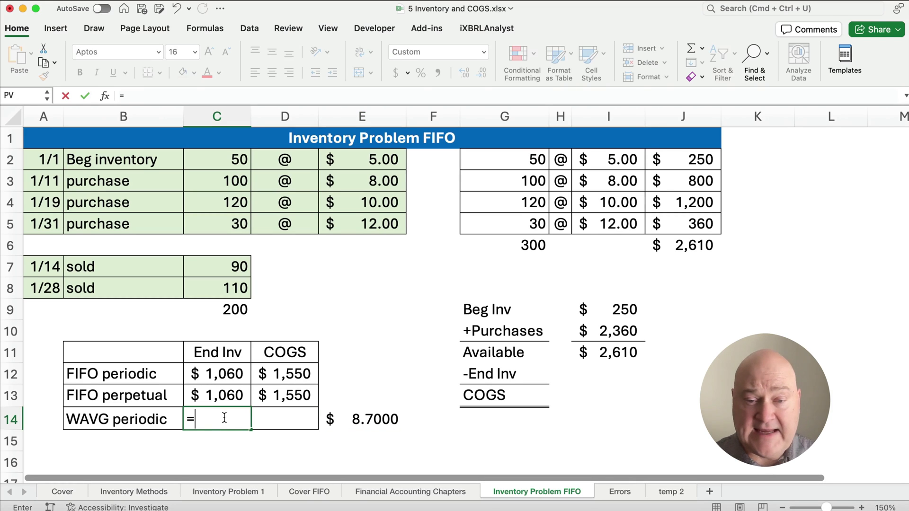
left_click(347, 420)
type("*")
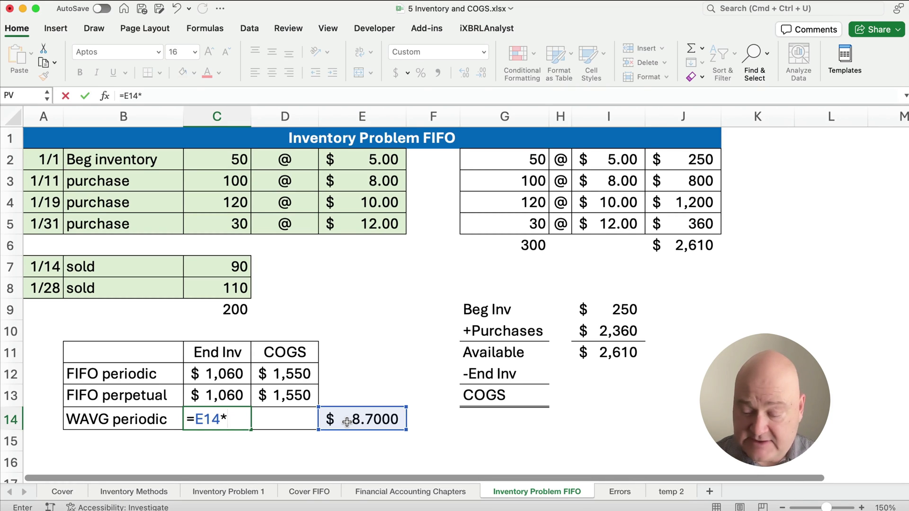
type("100")
key("ctrl+Return")
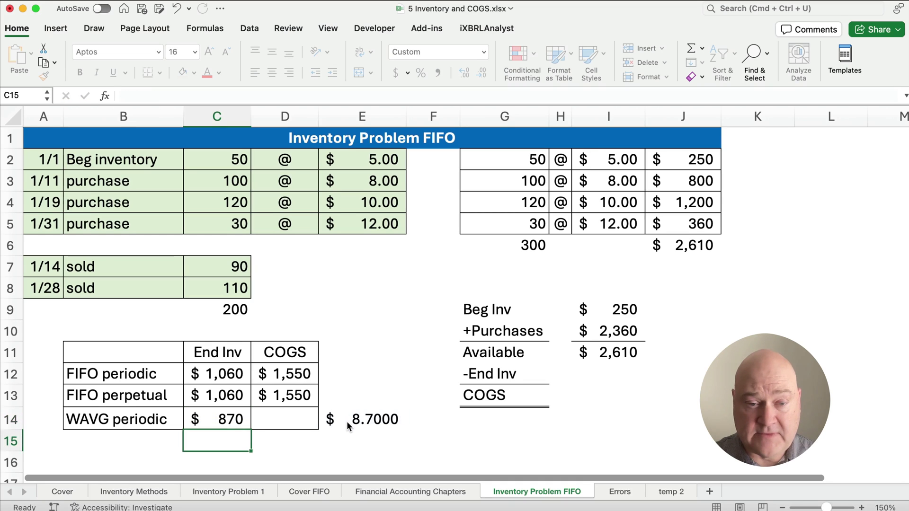
Calculate the WAVG periodic COGS in D14 for the 200 units sold with =E14*200
key("Right")
type("=")
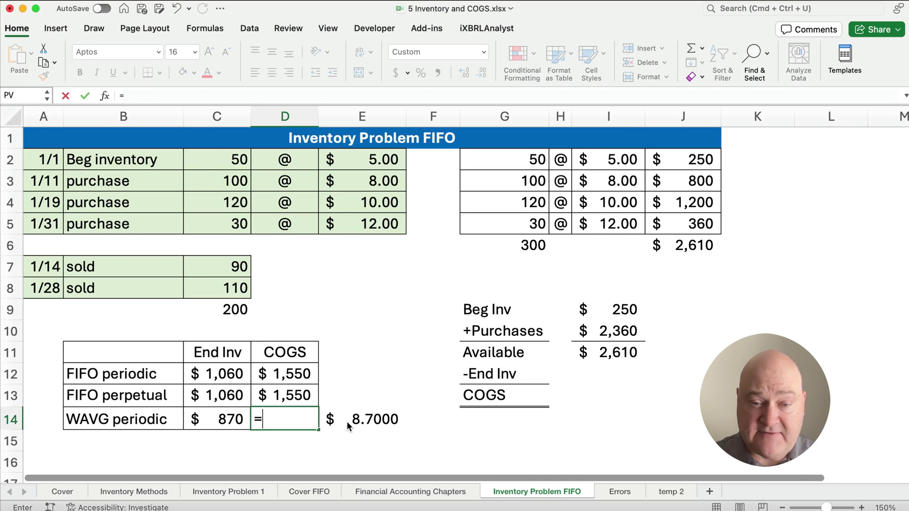
left_click(346, 421)
type("*200")
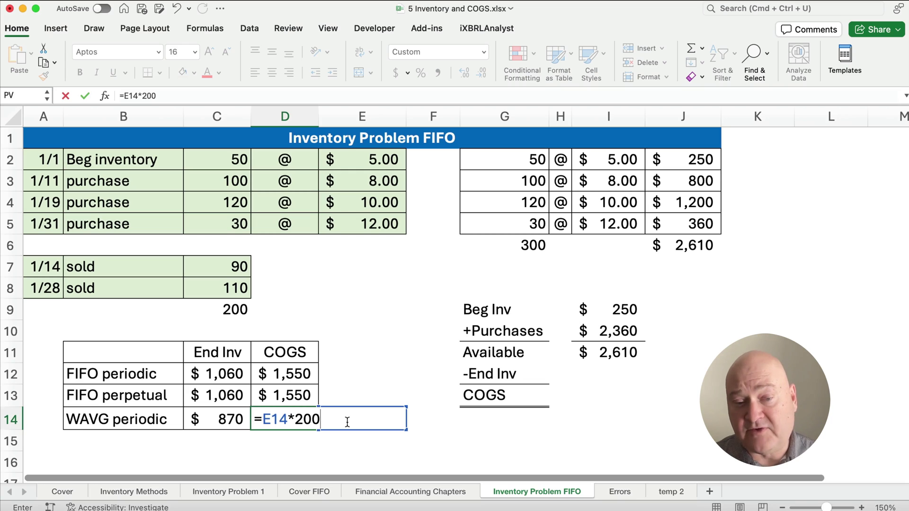
key("Return")
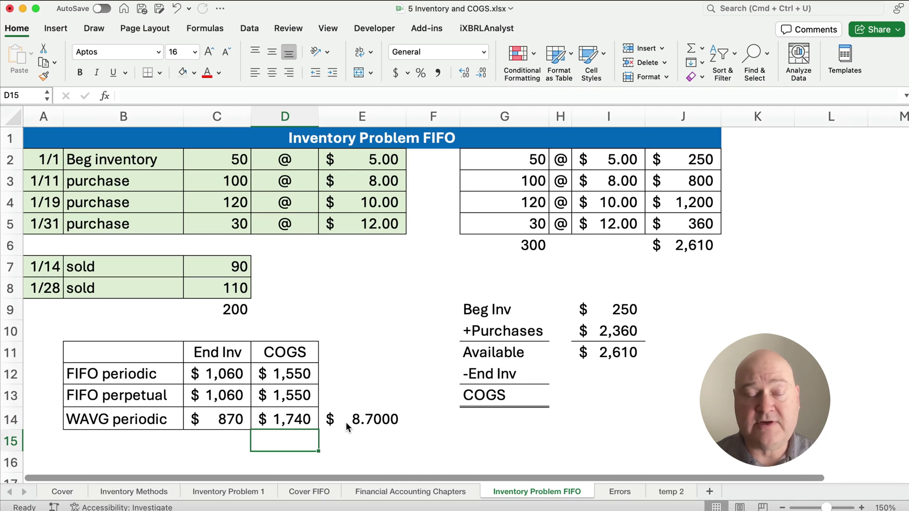